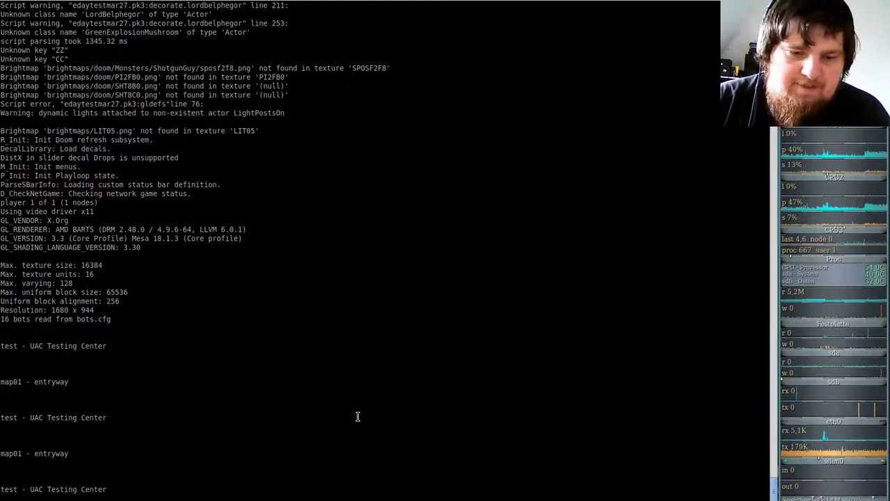
Create a new Doom WAD archive and save it as portal.wad in the Dokumente folder
key("Return")
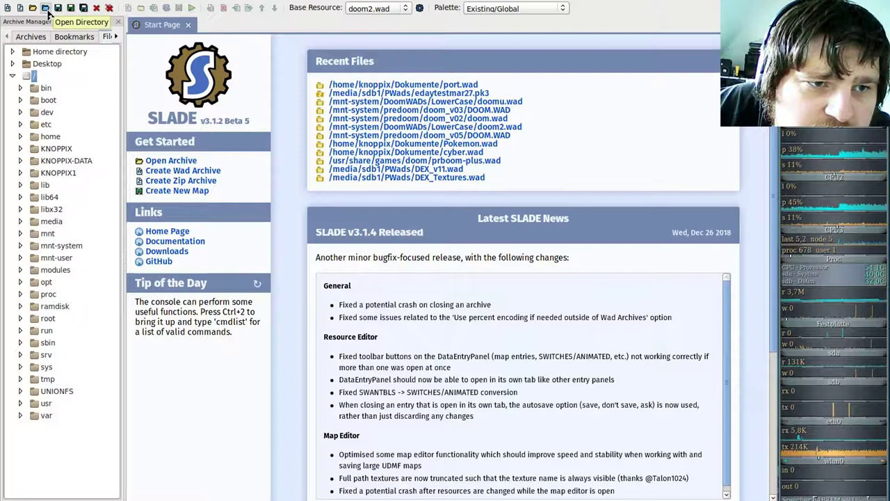
left_click(7, 8)
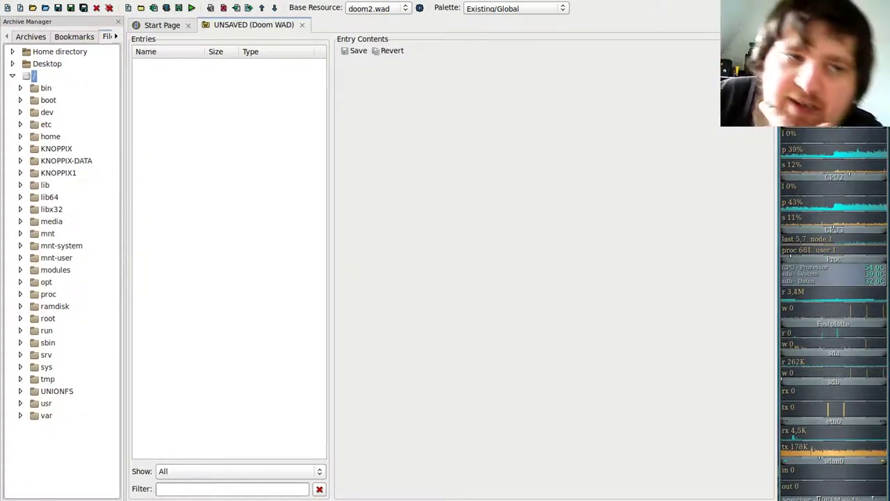
left_click(10, 0)
left_click(66, 57)
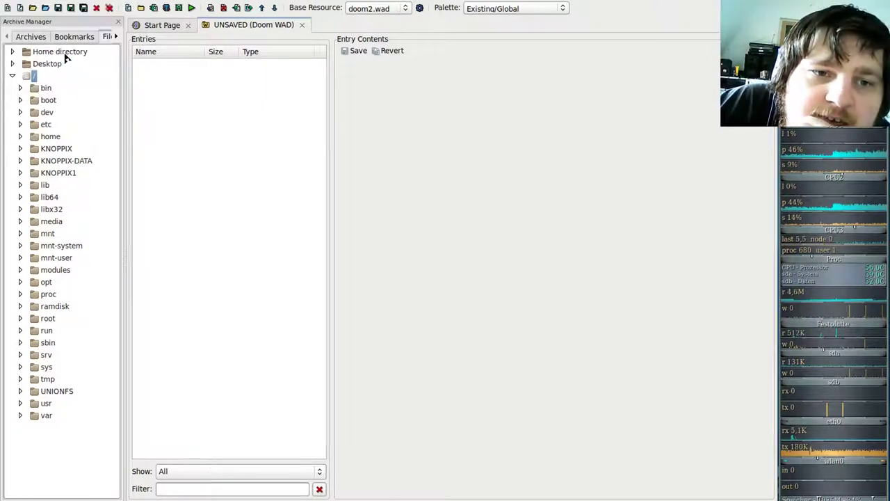
scroll(431, 306, "down", 5)
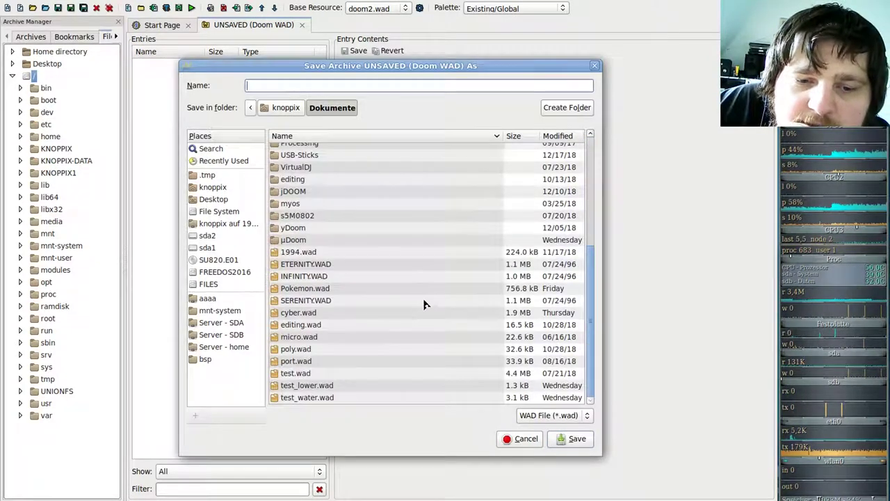
left_click(294, 361)
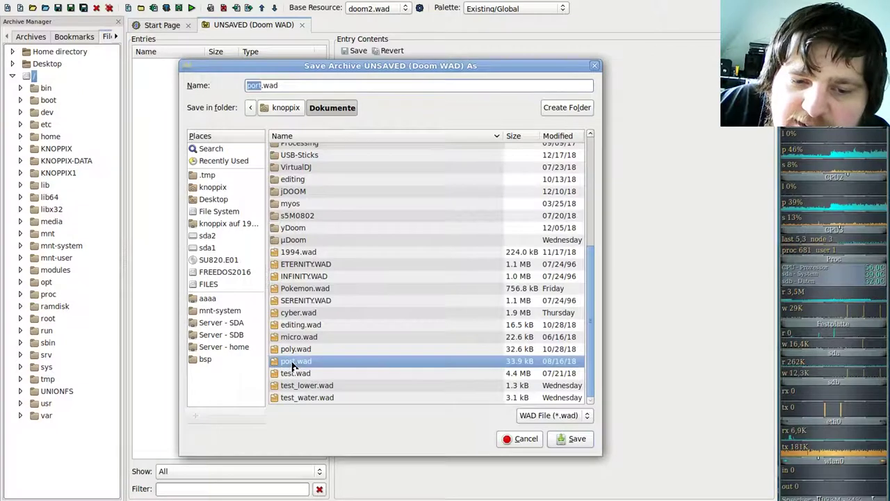
left_click(261, 85)
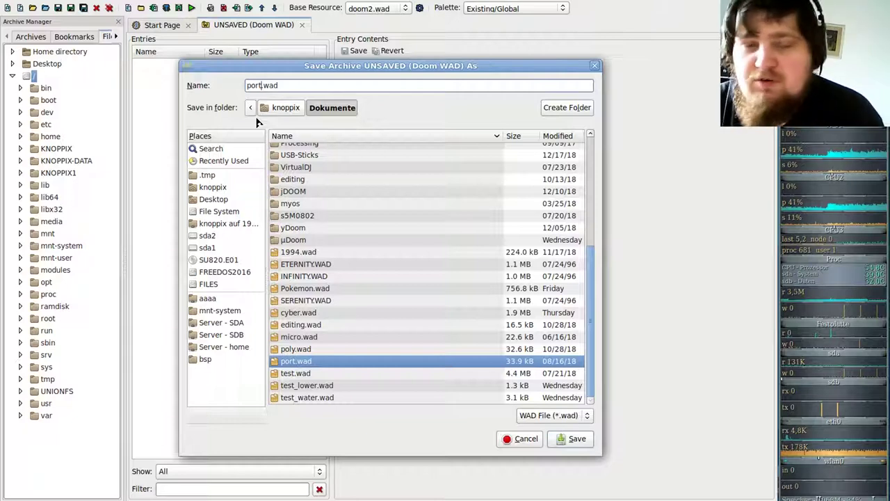
type("al")
key("Return")
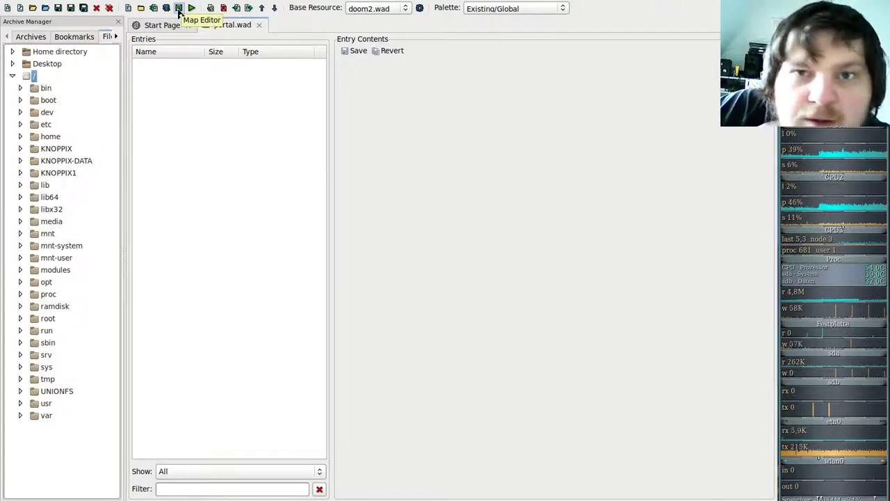
Create a UDMF map named map01 for Doom 2 with the ZDoom port and open it in the map editor
left_click(179, 8)
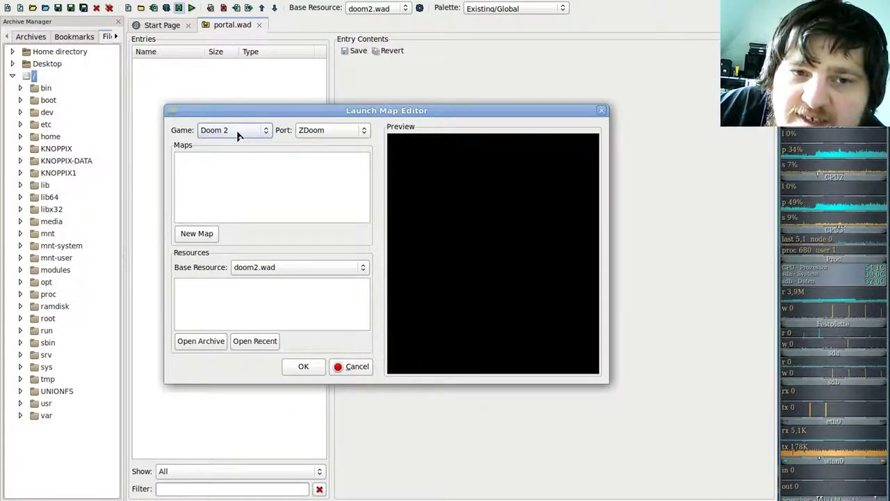
left_click(314, 131)
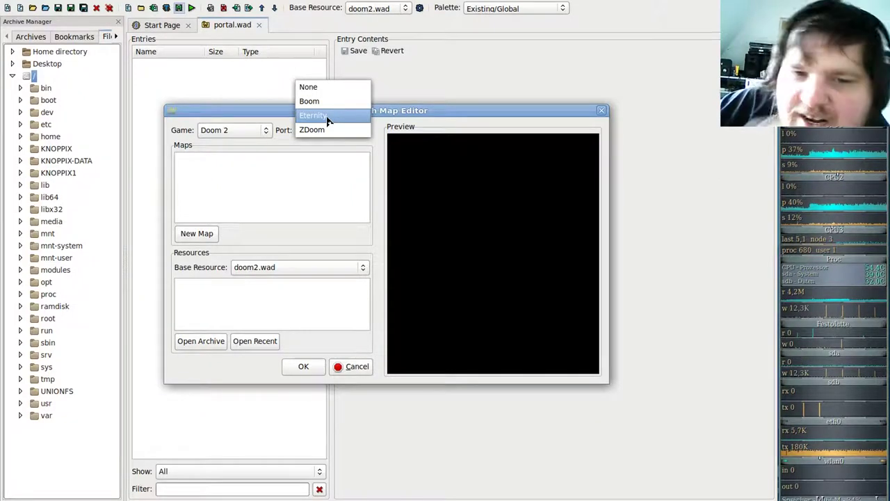
left_click(337, 135)
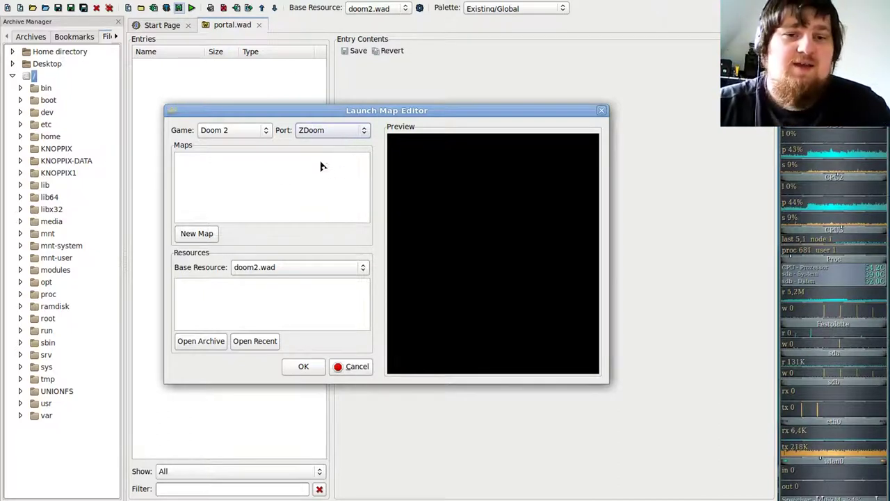
left_click(197, 234)
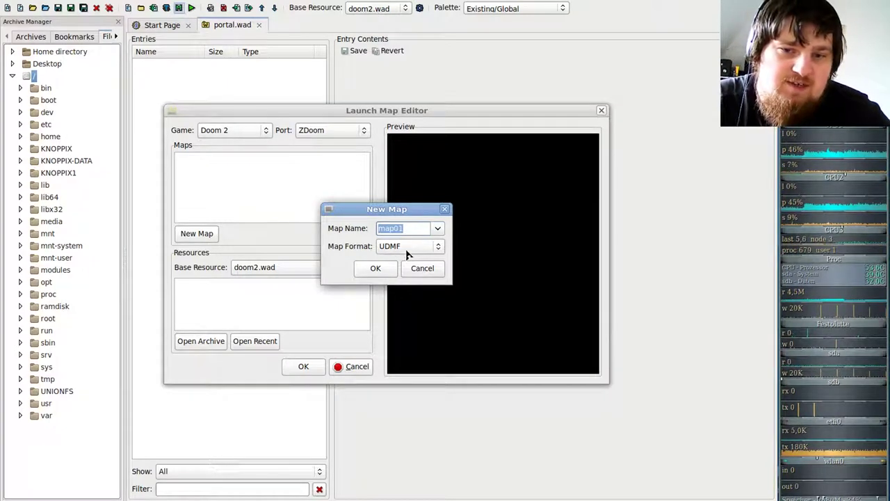
left_click(407, 249)
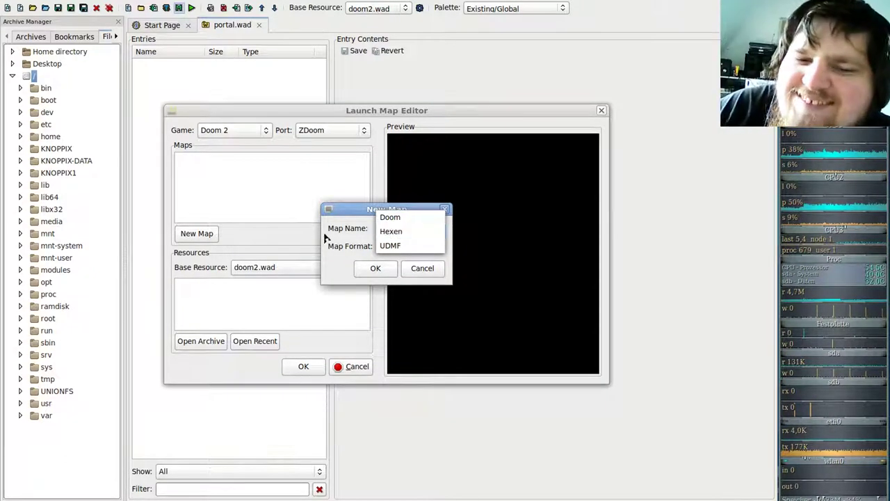
left_click(407, 248)
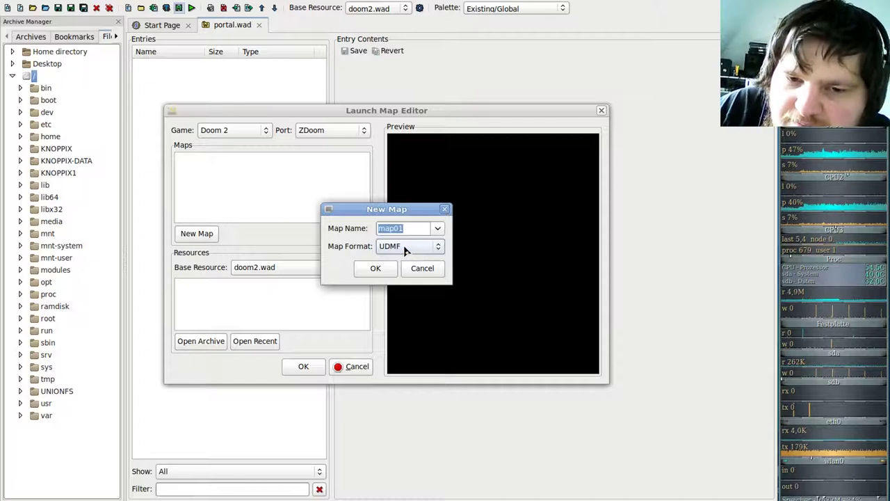
left_click(372, 270)
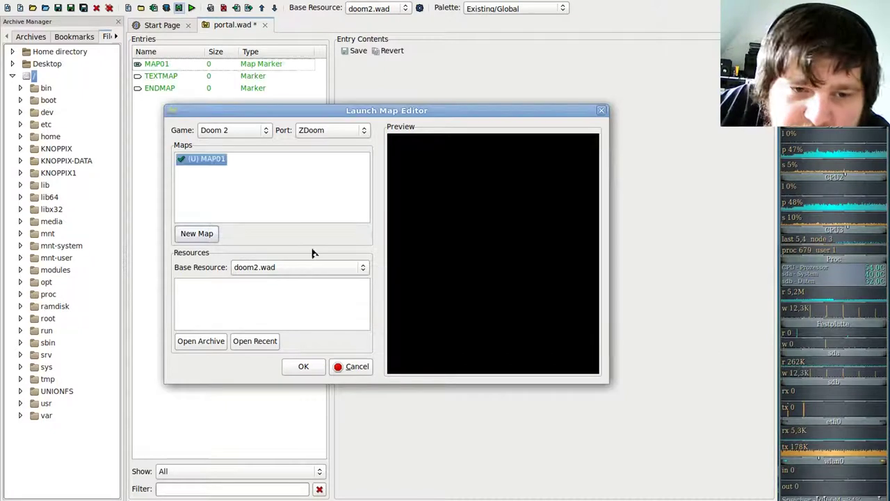
double_click(206, 159)
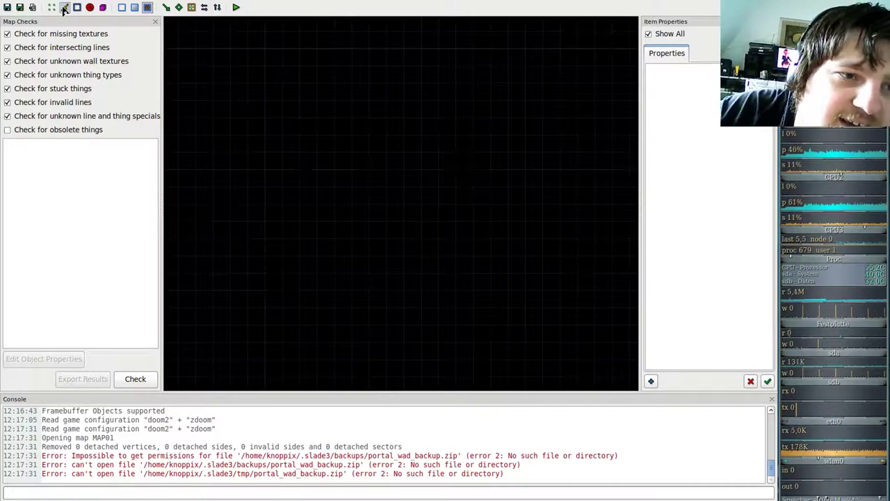
Draw an upright rectangular sector about 448 units tall in the empty map
left_click(262, 84)
left_click(403, 84)
left_click(405, 330)
left_click(264, 325)
left_click(266, 85)
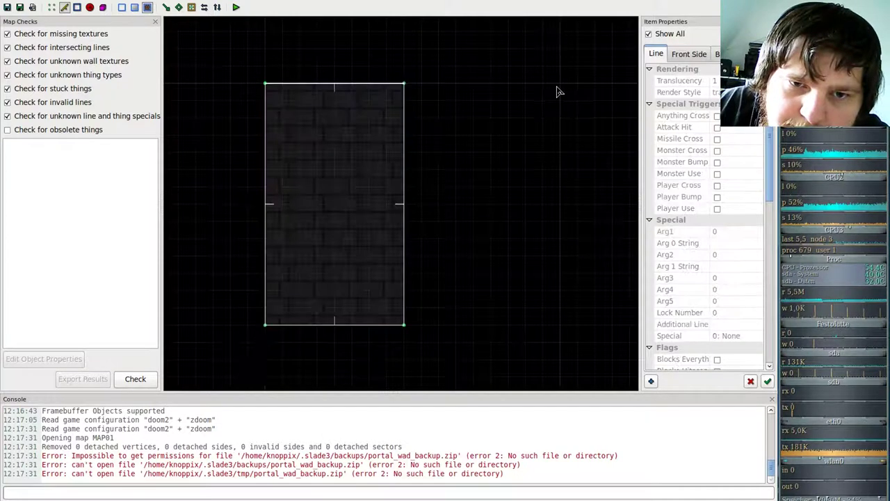
Draw a separate four-sided sector east of the rectangle, with a slanted west edge and a wider south end
middle_click_drag(521, 146, 431, 143)
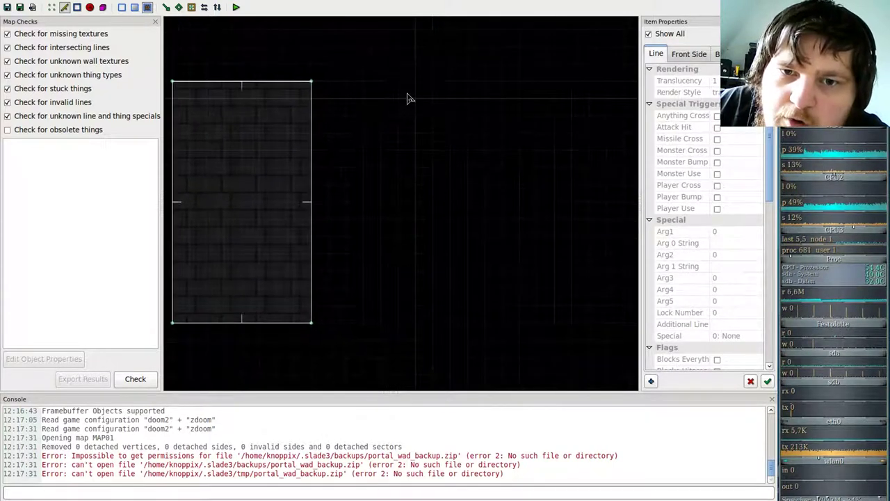
left_click(571, 81)
left_click(572, 340)
left_click(363, 340)
left_click(415, 81)
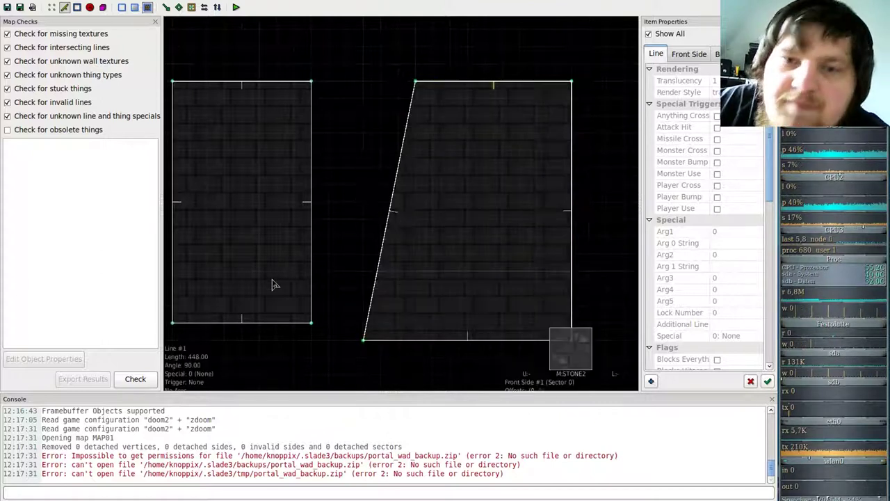
Place a Player 1 Start at (-96, -160) near the south end of the rectangular sector and face it north
middle_click_drag(214, 64, 268, 54)
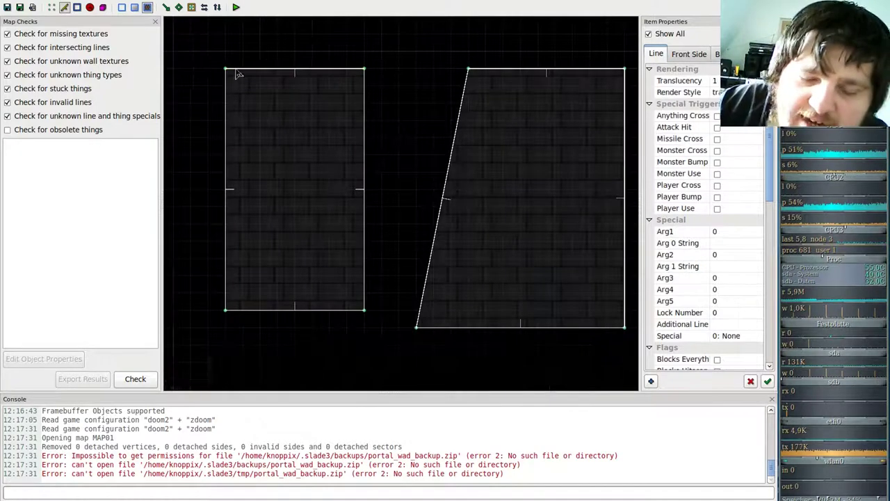
key("t")
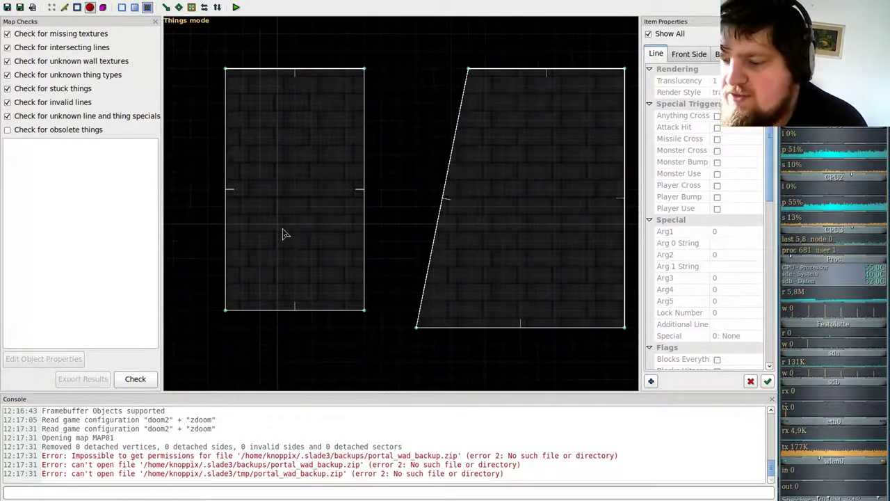
double_click(294, 277)
right_click(293, 277)
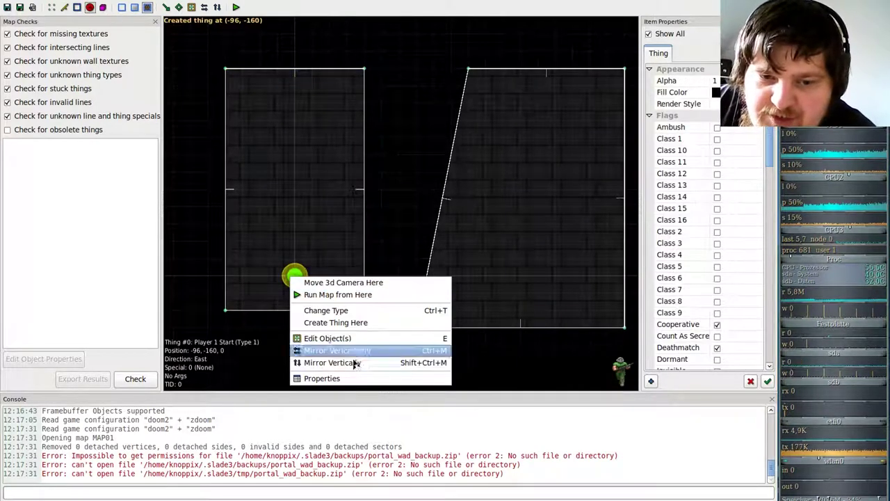
left_click(352, 376)
left_click(464, 242)
left_click(484, 386)
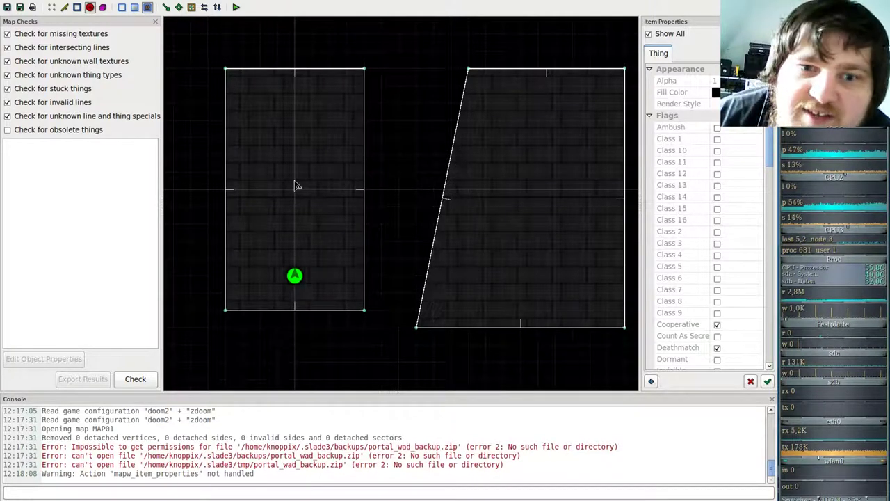
Draw a free-standing horizontal line 128 units long inside the rectangular sector, north of the player start
left_click(64, 7)
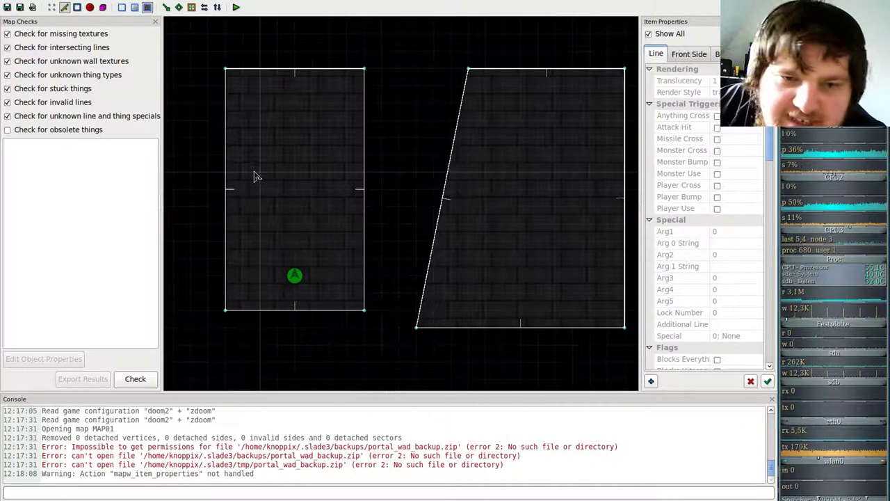
key("space")
left_click(258, 172)
left_click(331, 178)
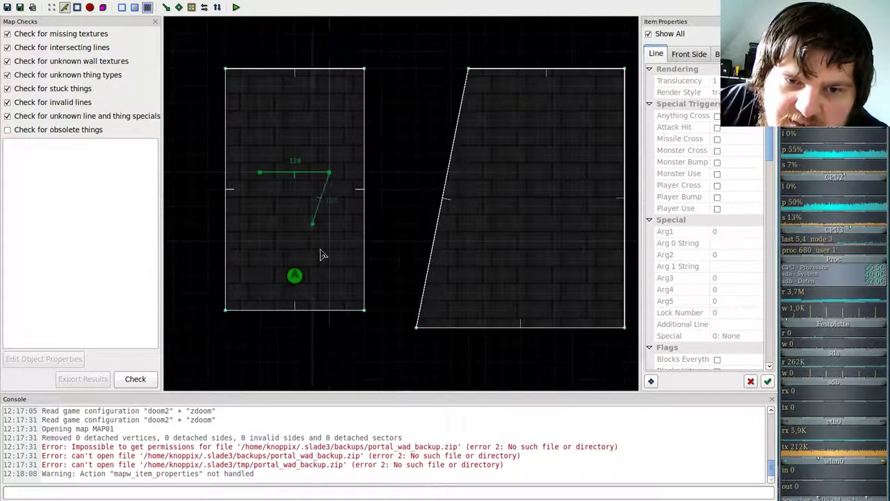
key("Return")
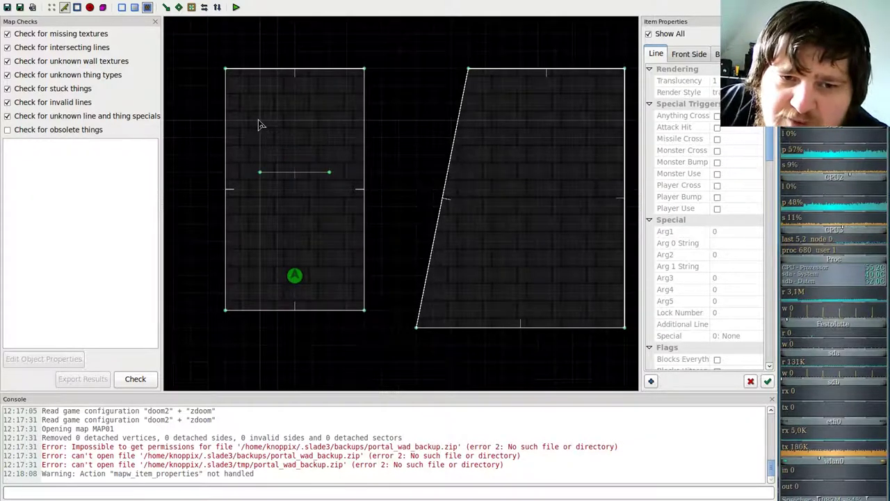
Try a small rectangle and a three-segment open line north of the 128-unit line, undoing each drawing
mouse_move(261, 124)
left_mouse_down()
mouse_move(318, 143)
mouse_move(263, 151)
left_mouse_up()
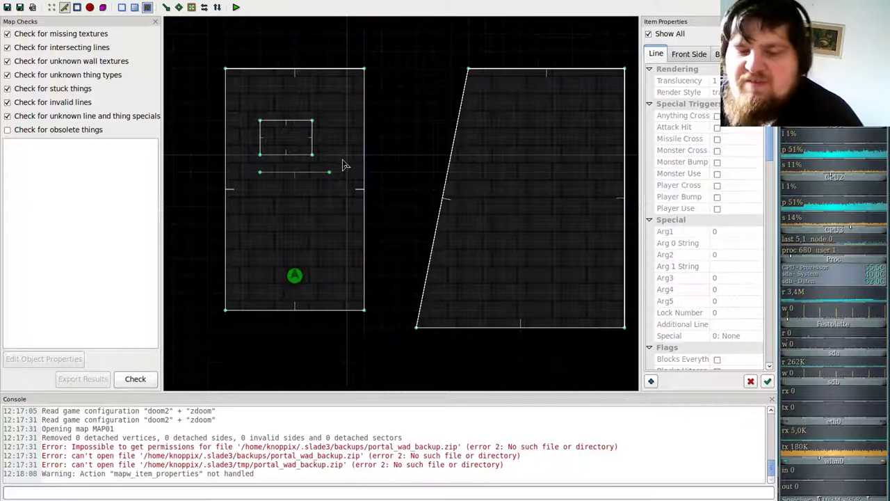
key("ctrl+z")
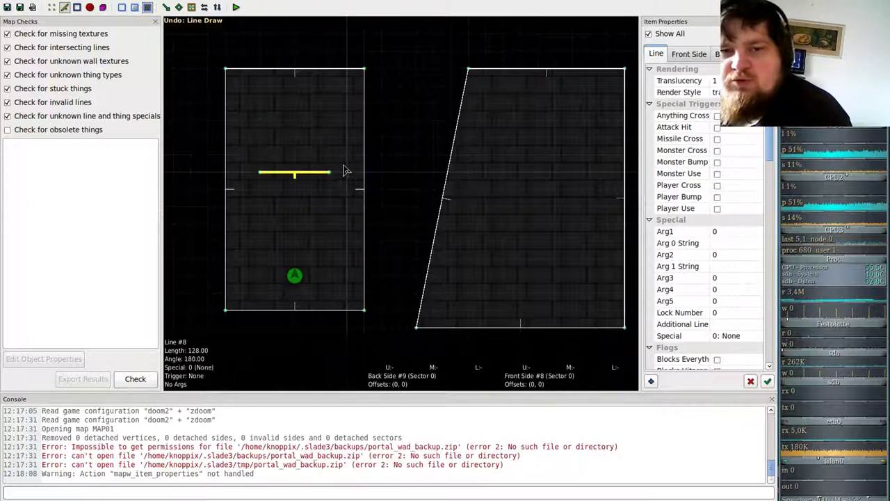
left_click(260, 121)
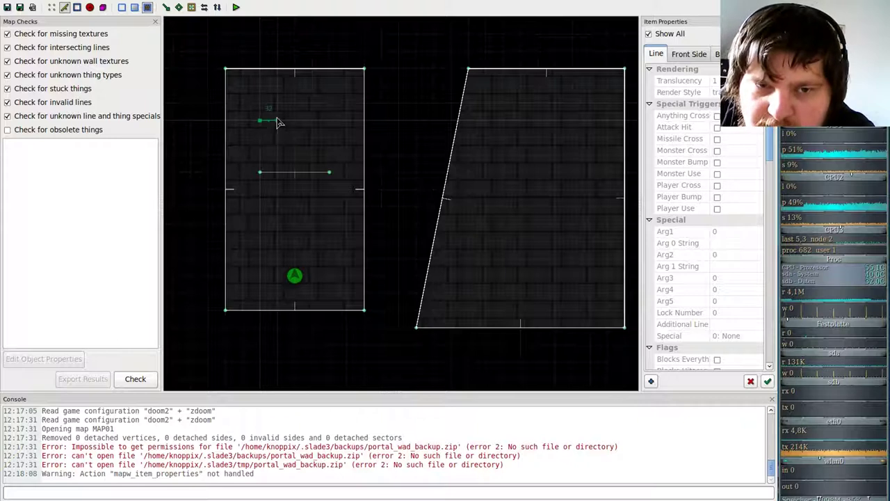
left_click(347, 137)
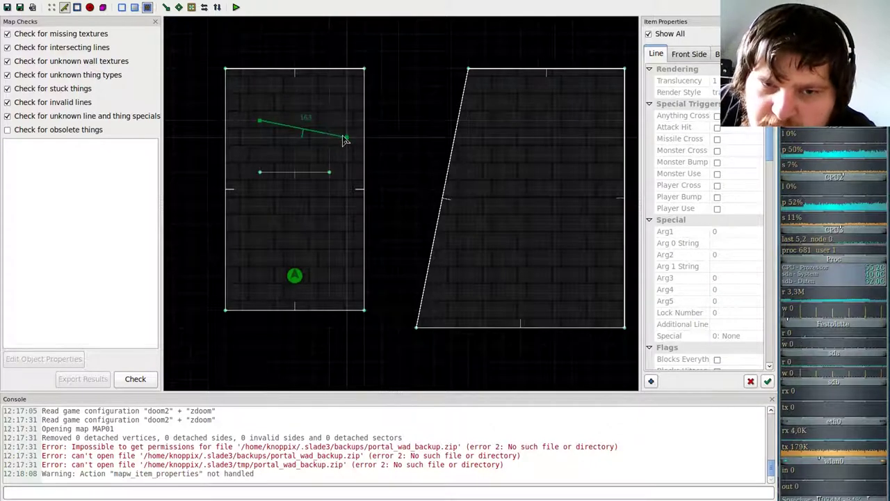
left_click(329, 103)
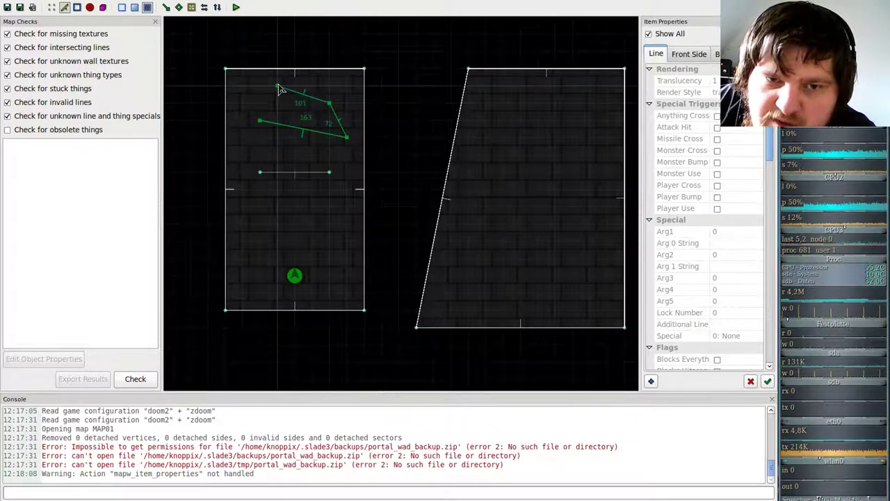
double_click(278, 87)
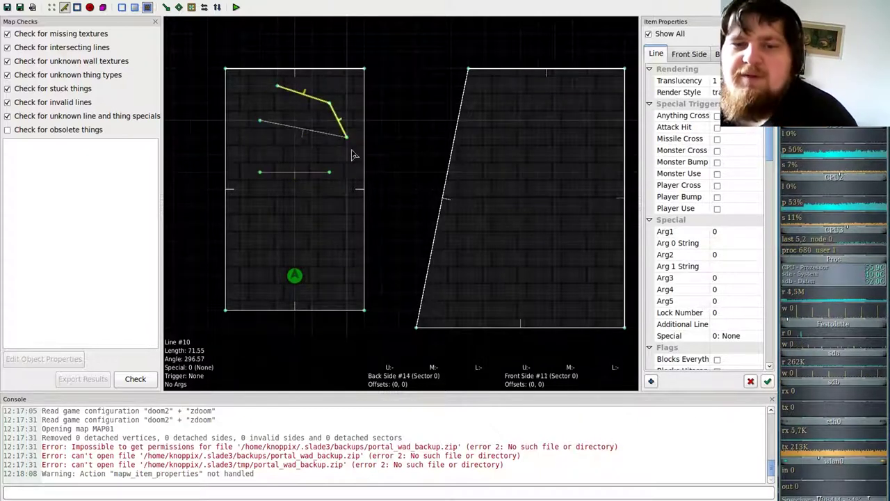
key("ctrl+z")
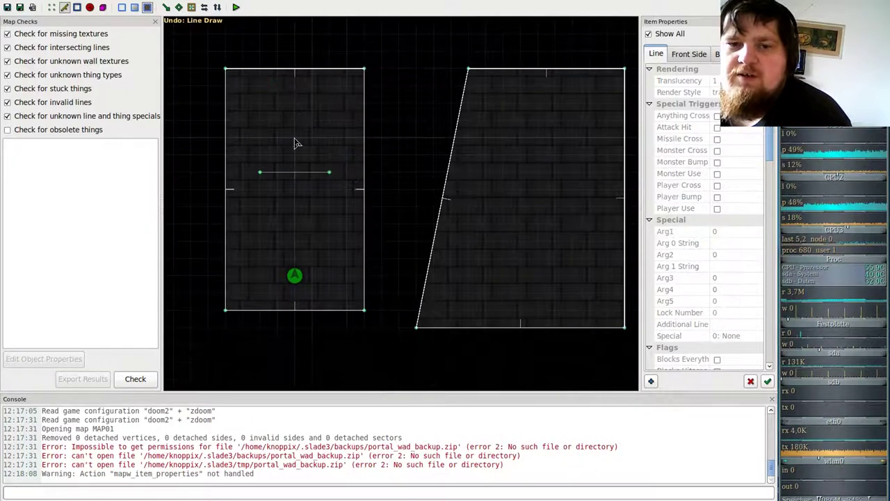
Try a single slanted line north of the 128-unit line, and undo it
left_click(278, 103)
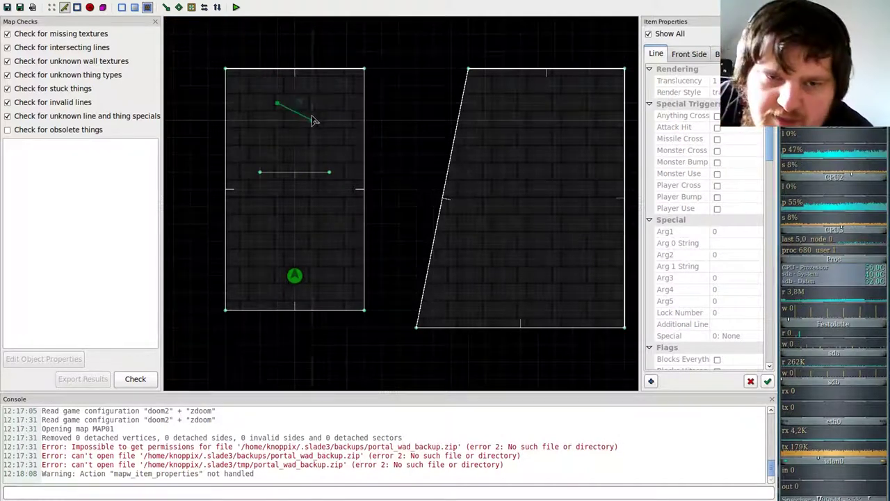
double_click(347, 137)
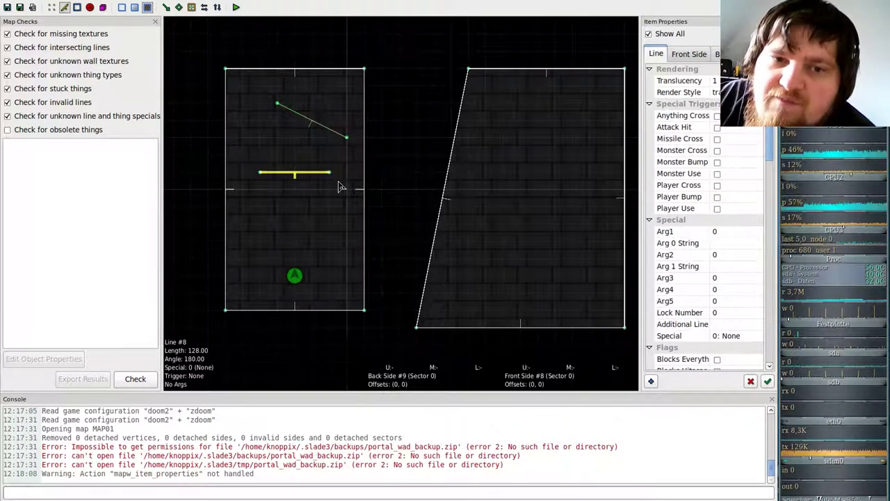
key("ctrl+z")
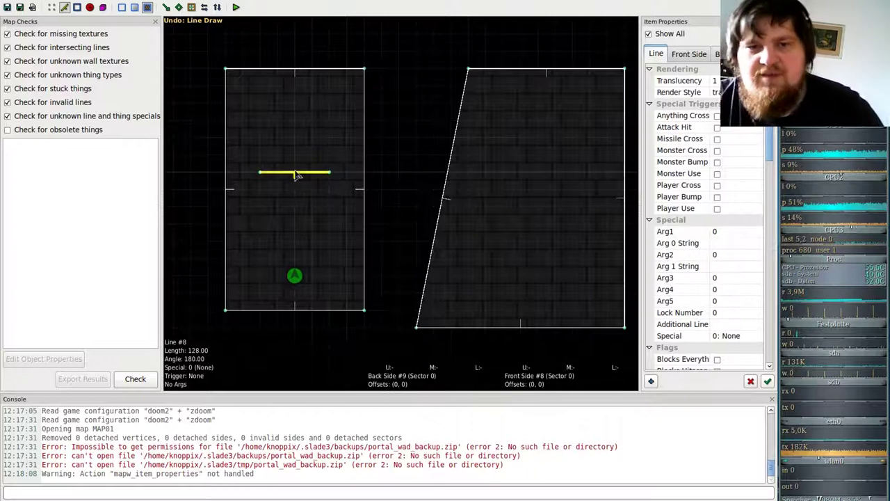
Draw a free-standing slanted line about 231 units long inside the sector with the slanted west wall
key("space")
left_click(503, 155)
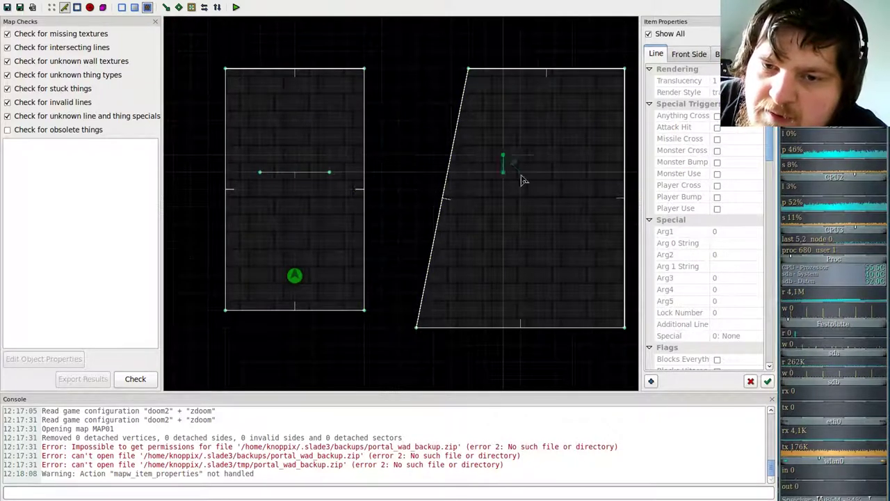
left_click(573, 257)
left_click(573, 258)
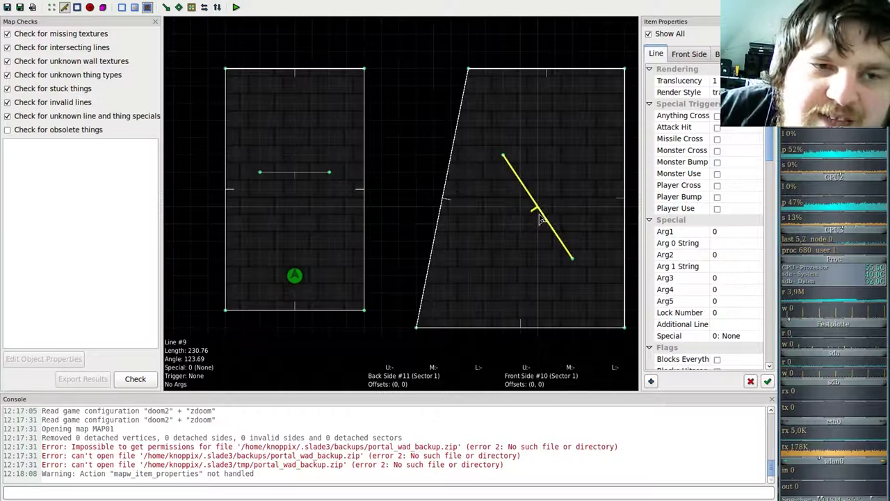
Open the properties of the 128-unit horizontal line and assign it the special 156: Line_SetPortal
right_click(299, 175)
left_click(348, 310)
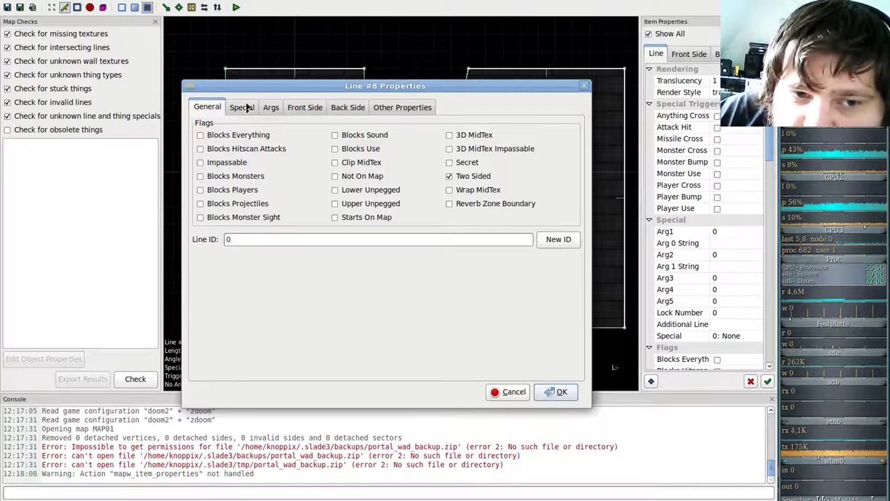
left_click(245, 107)
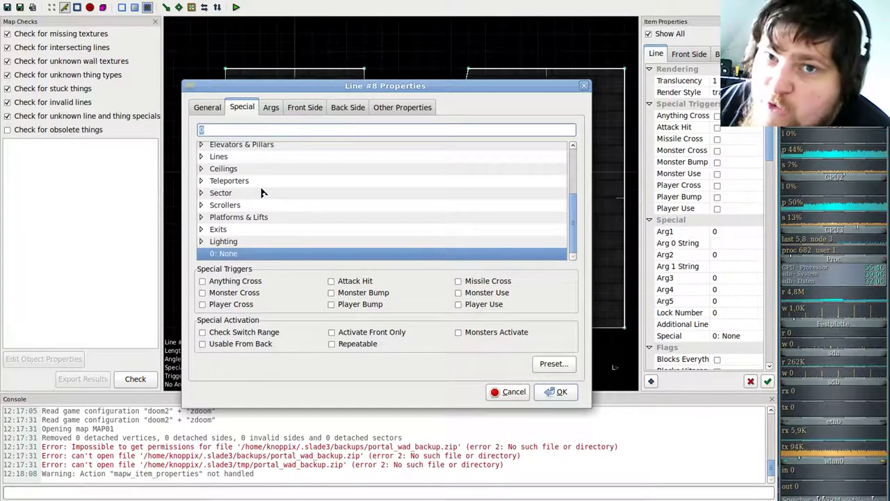
left_click(202, 181)
scroll(237, 198, "down", 2)
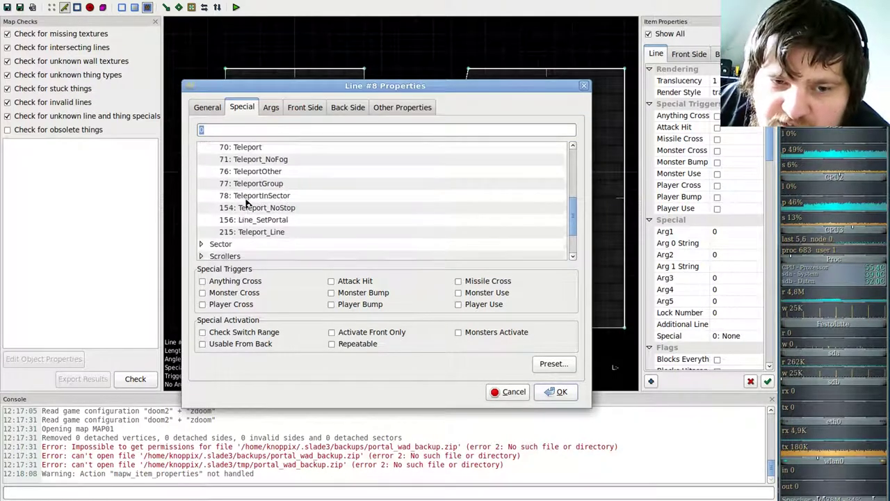
scroll(275, 185, "up", 1)
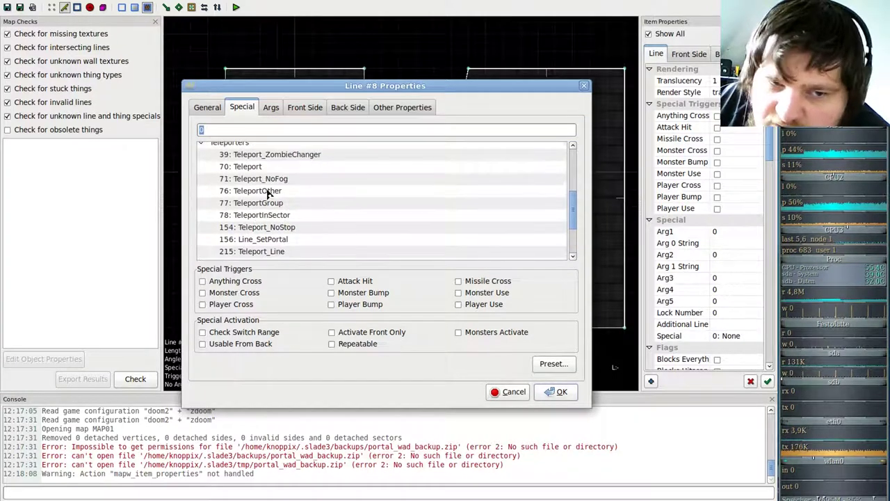
left_click(261, 240)
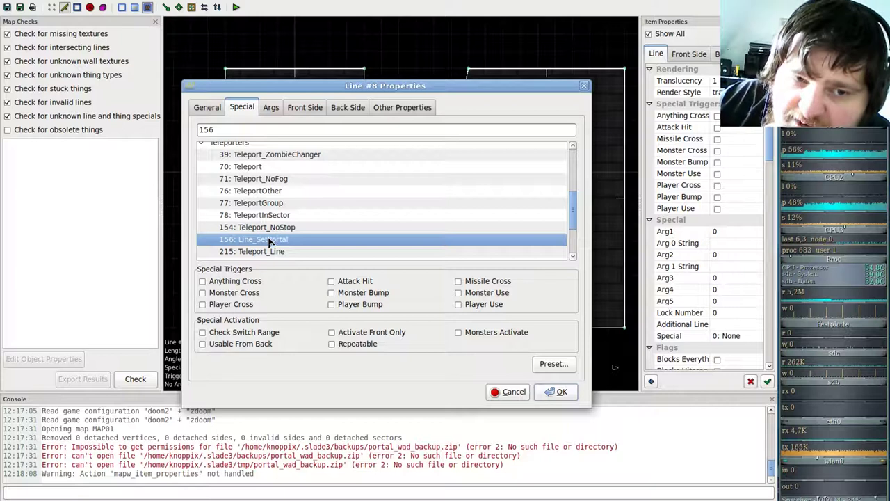
Set the horizontal line's ID to 1
left_click(271, 108)
left_click_drag(281, 90, 276, 116)
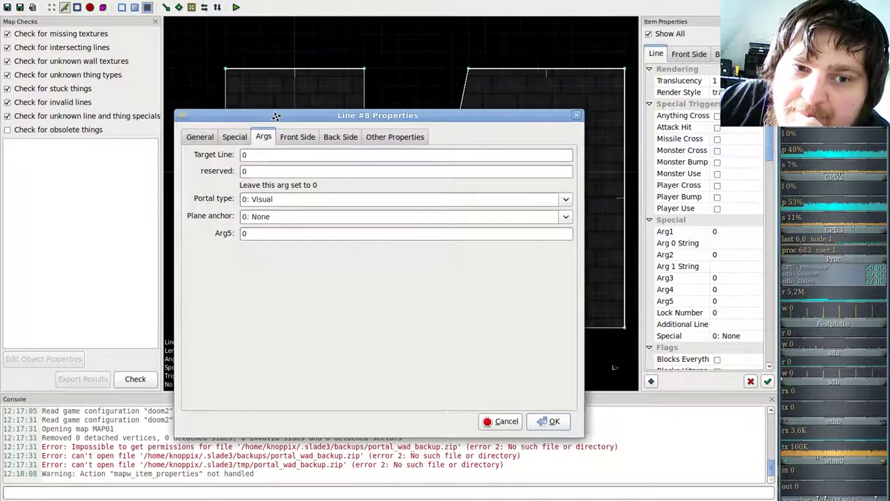
left_click(203, 138)
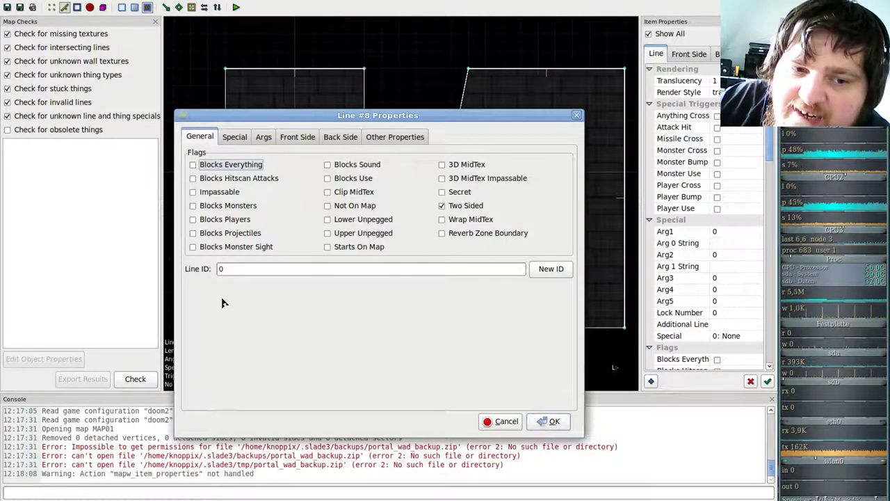
double_click(226, 271)
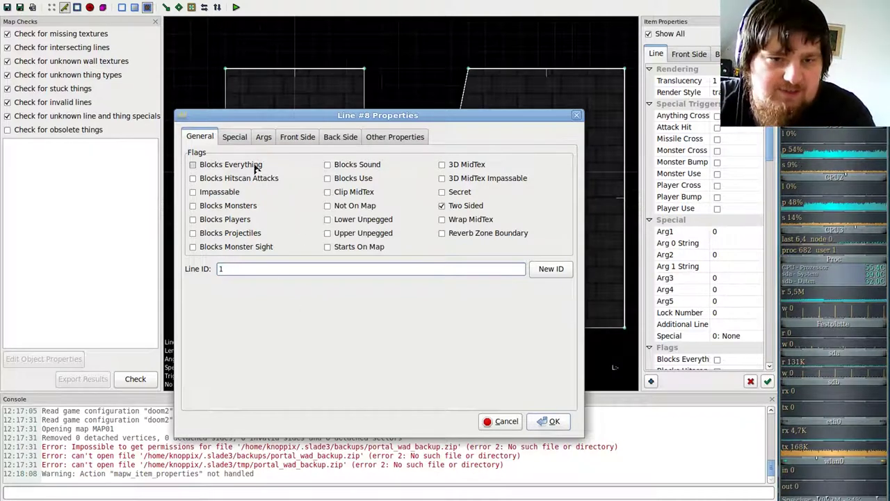
Set the Target Line argument of the horizontal line's portal special to 2
left_click(236, 137)
left_click(265, 137)
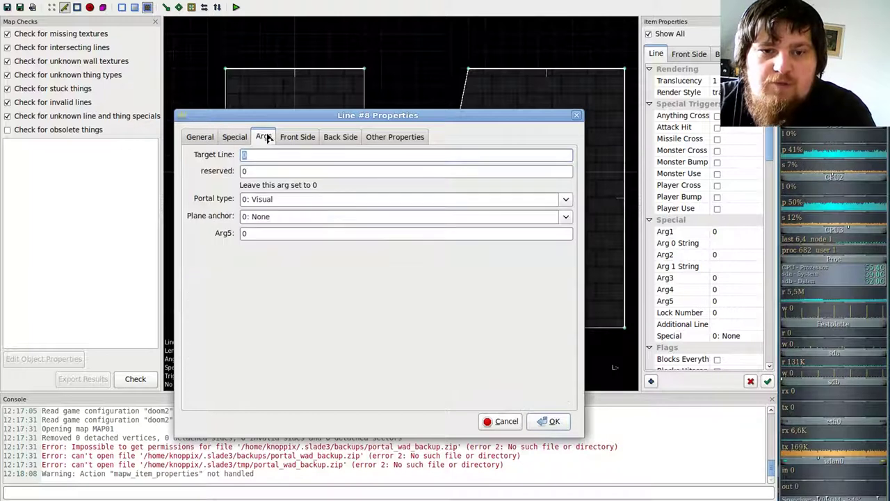
double_click(244, 155)
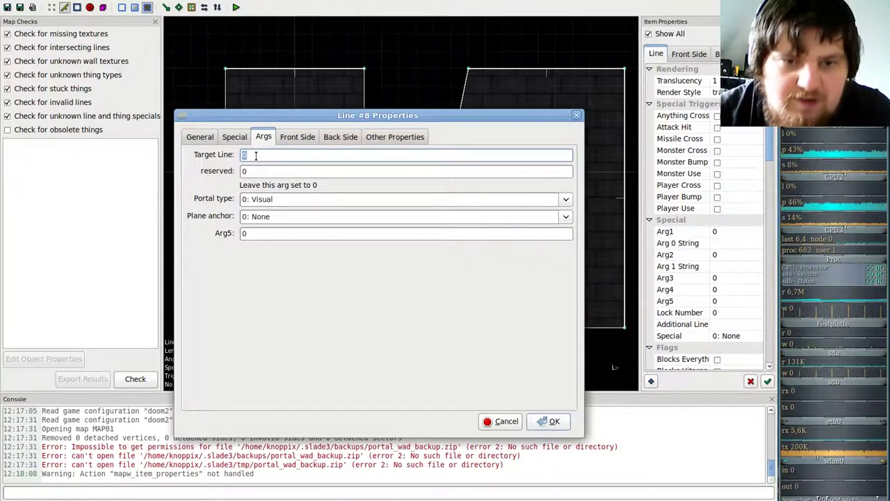
left_click_drag(268, 118, 204, 157)
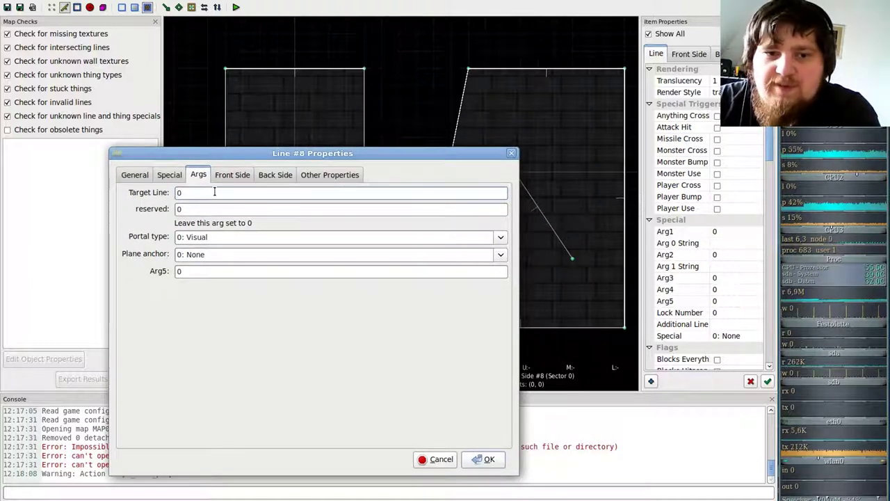
type("2")
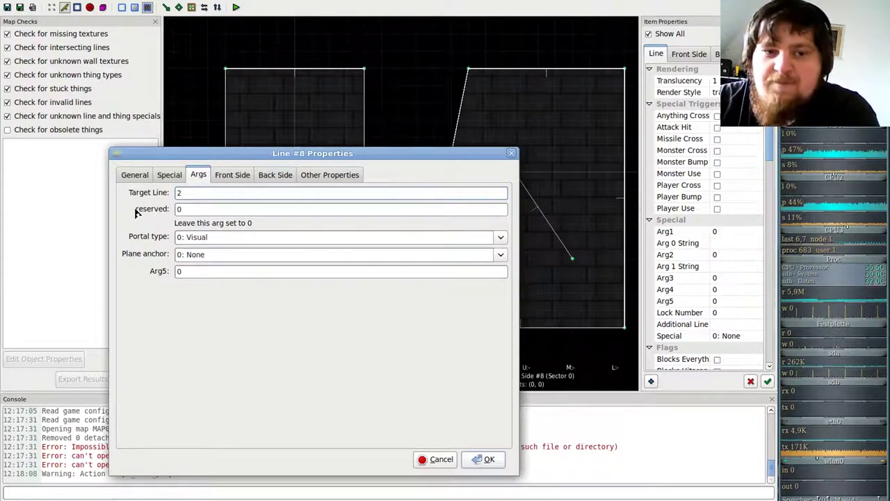
Set the portal type to 1: Teleporter and the plane anchor to 1: Floors for the horizontal line
left_click(180, 208)
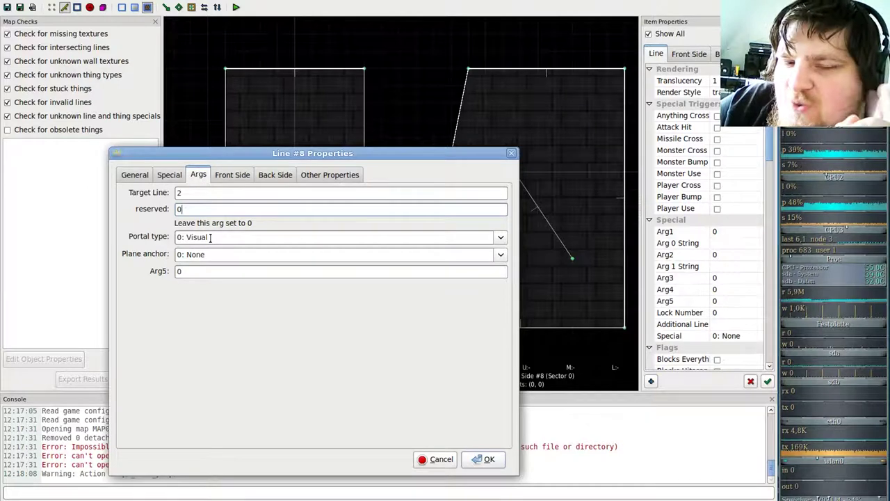
left_click(210, 237)
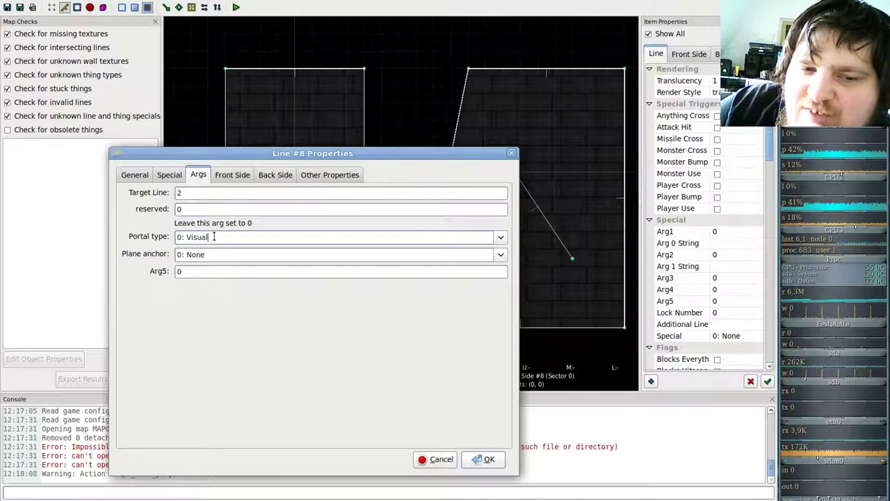
left_click(501, 238)
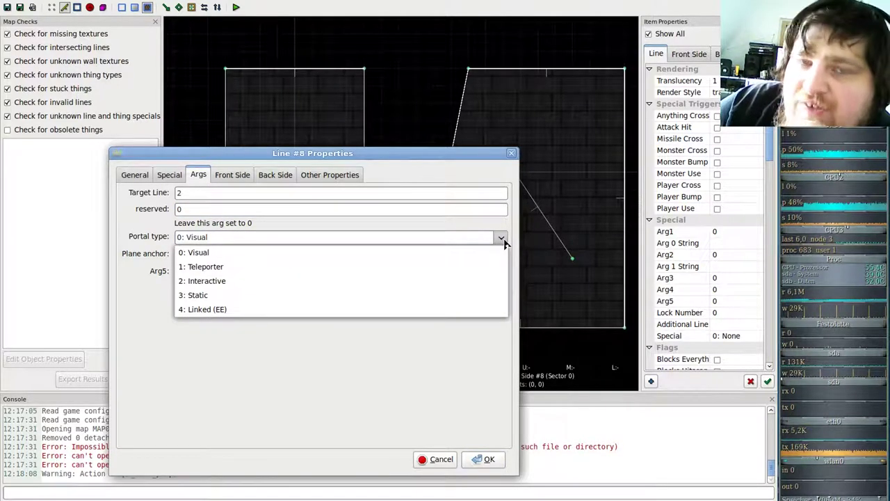
left_click(262, 269)
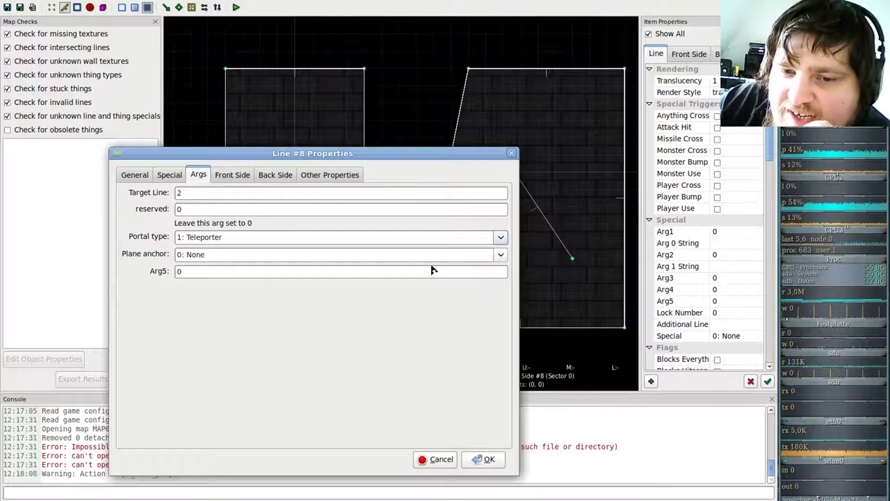
left_click(500, 256)
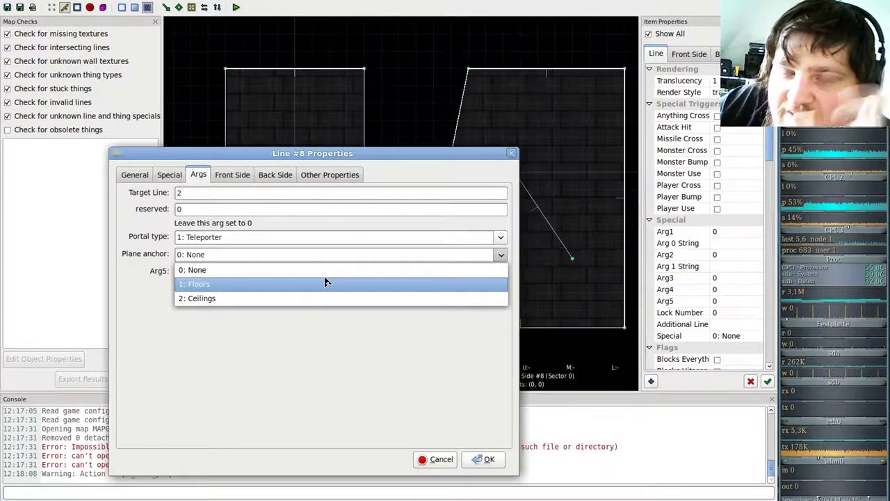
left_click(289, 284)
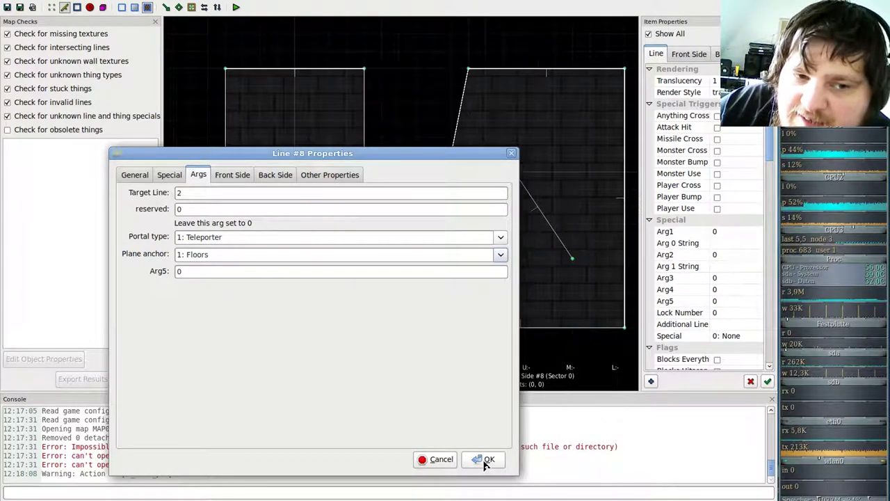
Review the horizontal line's special and portal arguments, and apply its properties
left_click_drag(248, 153, 212, 224)
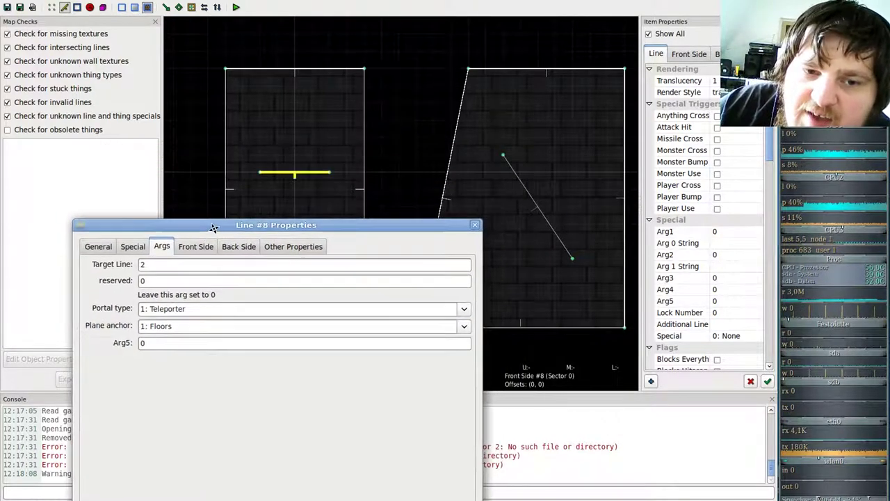
left_click(133, 247)
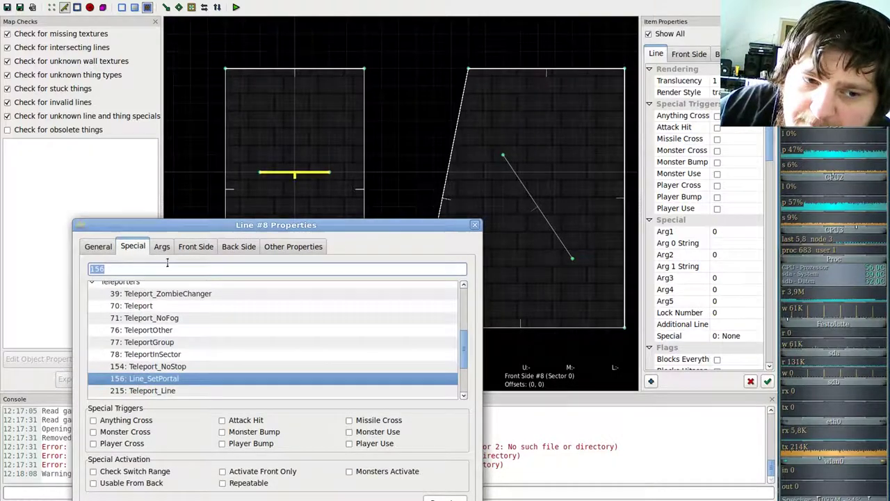
left_click(161, 241)
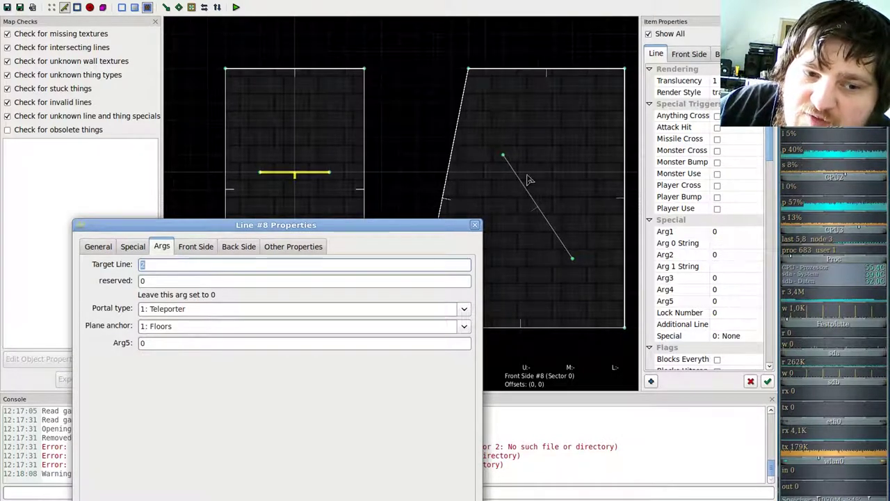
left_click(193, 309)
left_click_drag(192, 309, 142, 323)
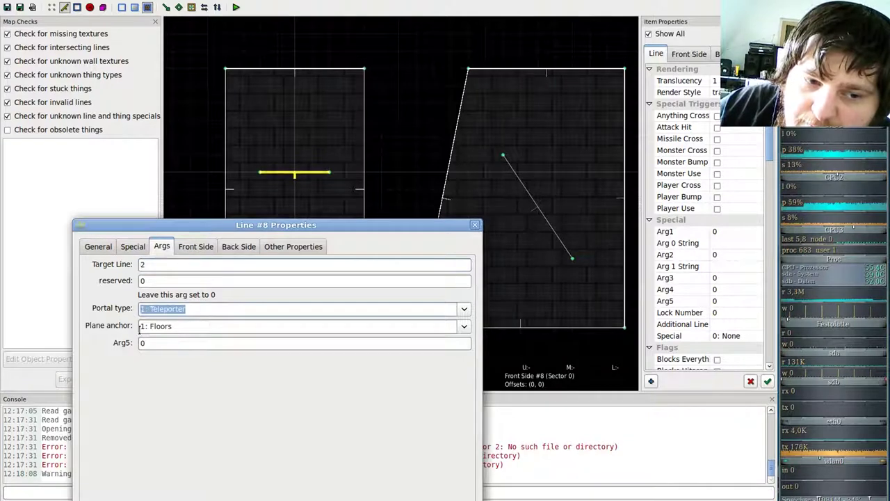
left_click_drag(315, 225, 319, 91)
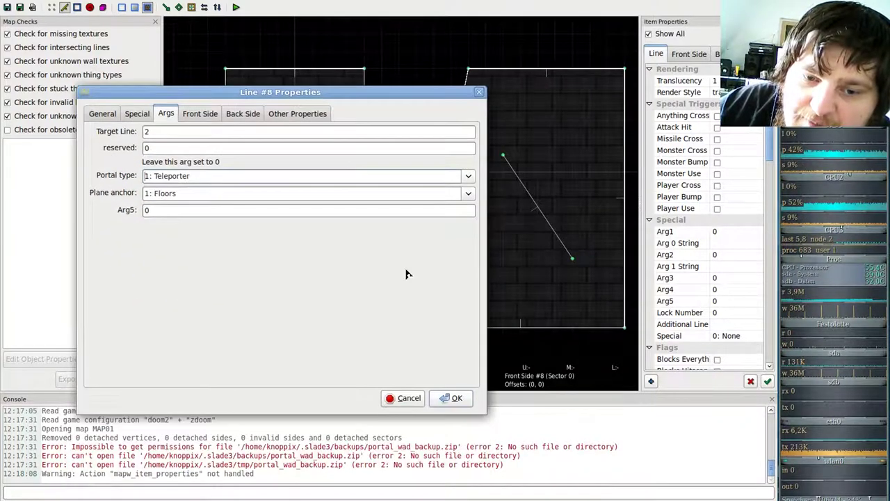
left_click(452, 397)
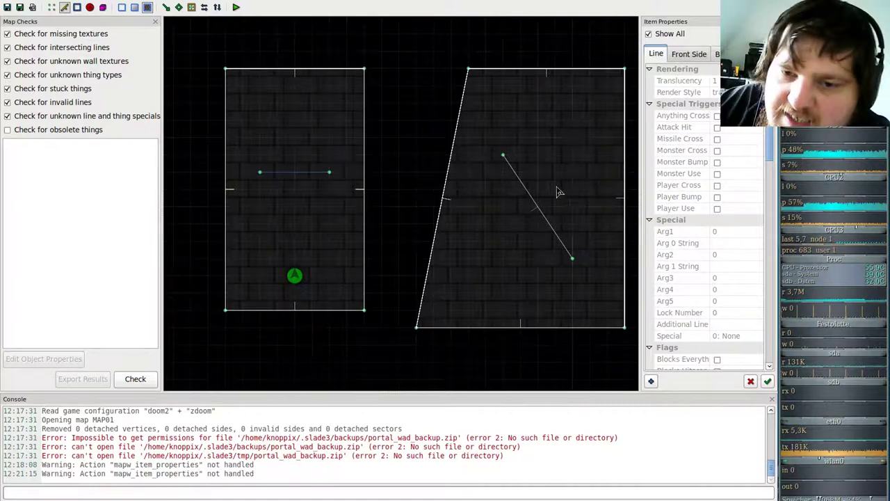
Set the line ID of the slanted free-standing line to 2 and apply its properties
right_click(539, 212)
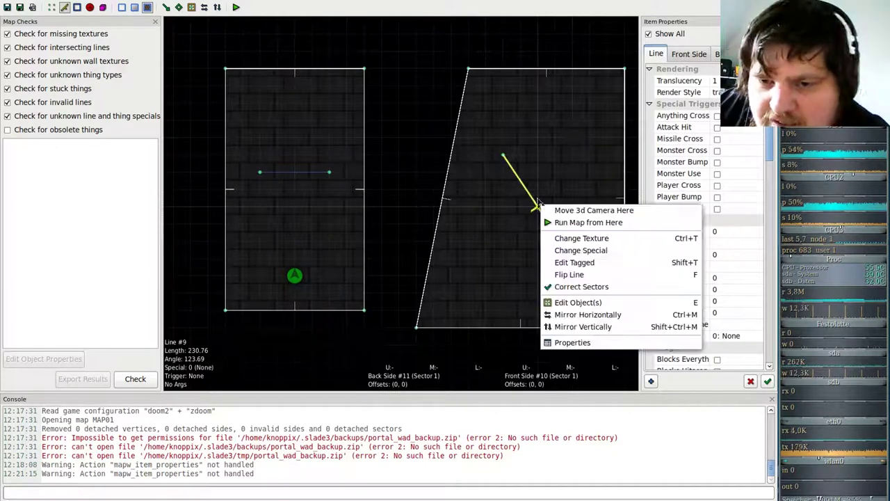
left_click(567, 344)
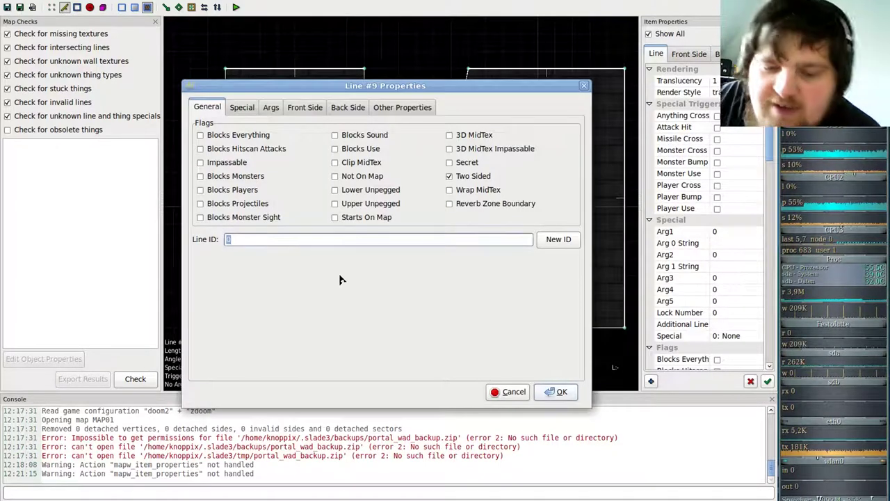
left_click(559, 393)
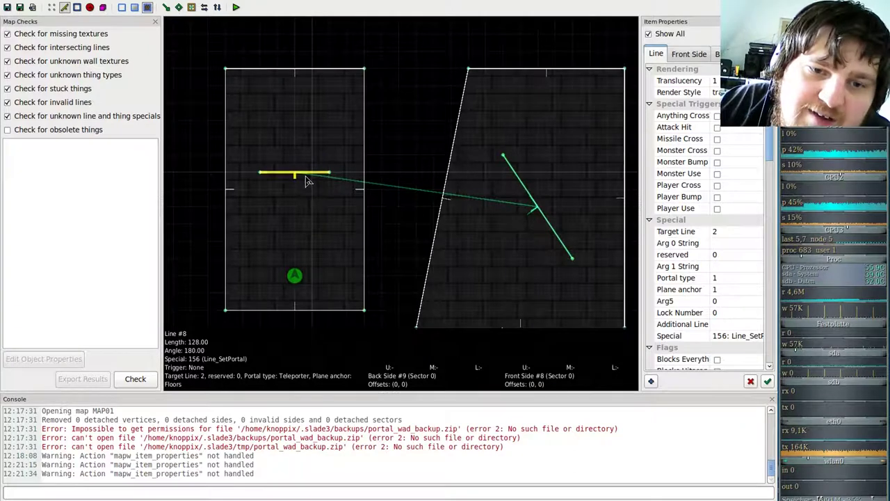
Save the map, switch to the terminal, and launch GZDoom with doom2.wad and the portal map file by adapting the recalled command
left_click(295, 184)
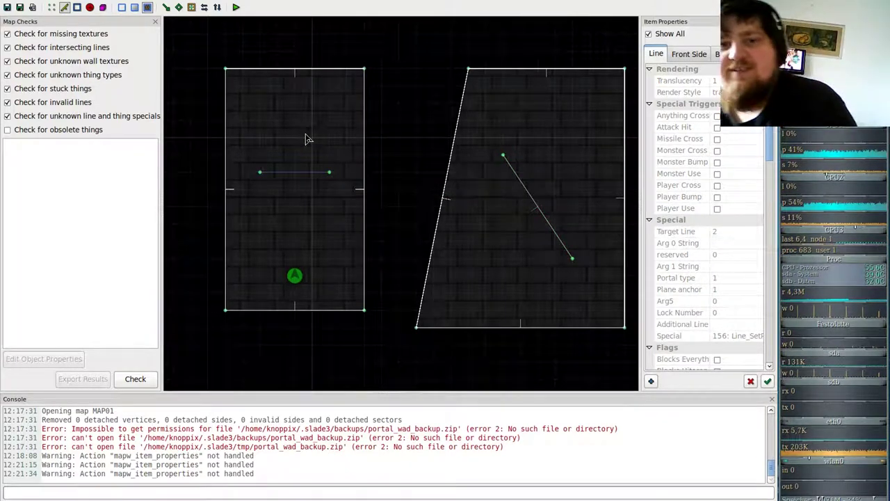
key("ctrl+s")
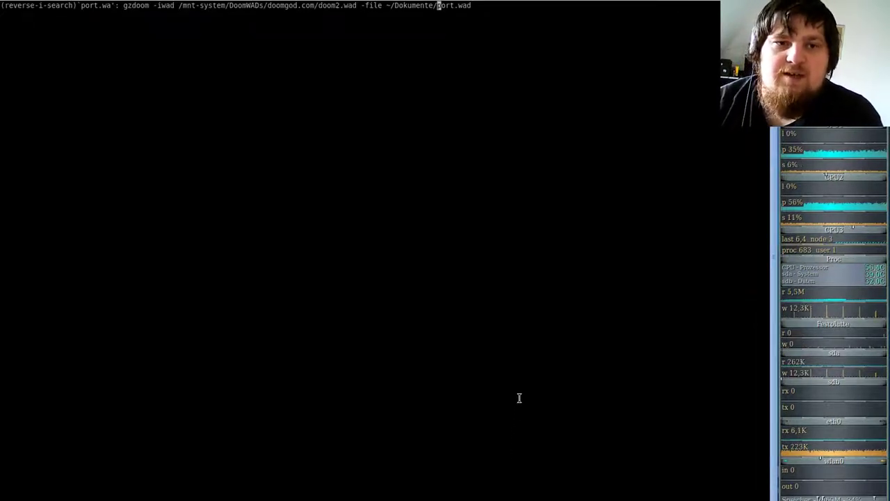
key("Right")
key("Right")
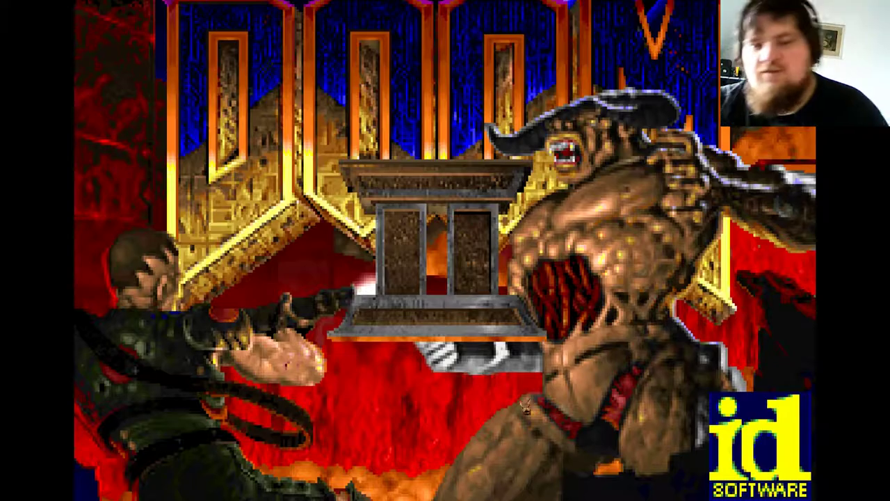
Open the sound options from the game's options
key("Escape")
key("Down")
key("Down")
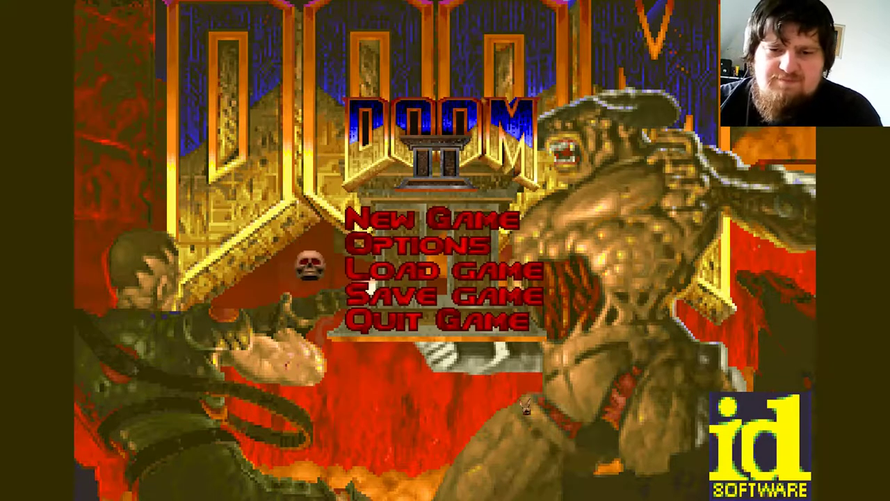
key("Up")
key("Return")
key("Up")
key("Up")
key("Up")
key("Up")
key("Up")
key("Up")
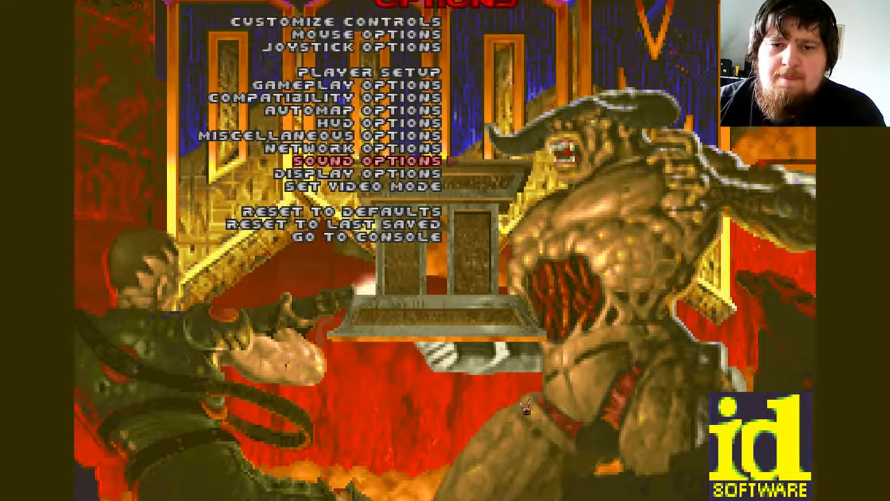
key("Return")
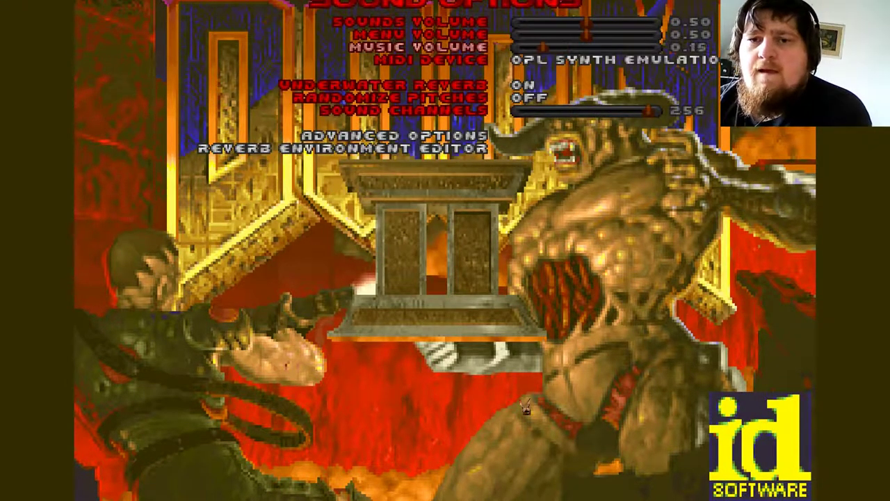
Set the music and sounds volumes to 0.00, lower the menu volume, and return to the main menu
key("Left")
key("Up")
key("Up")
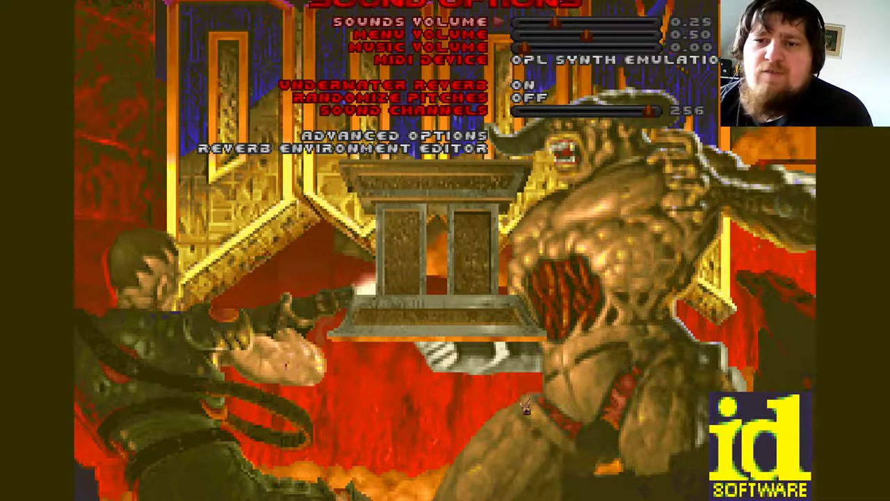
key("Down")
key("Left")
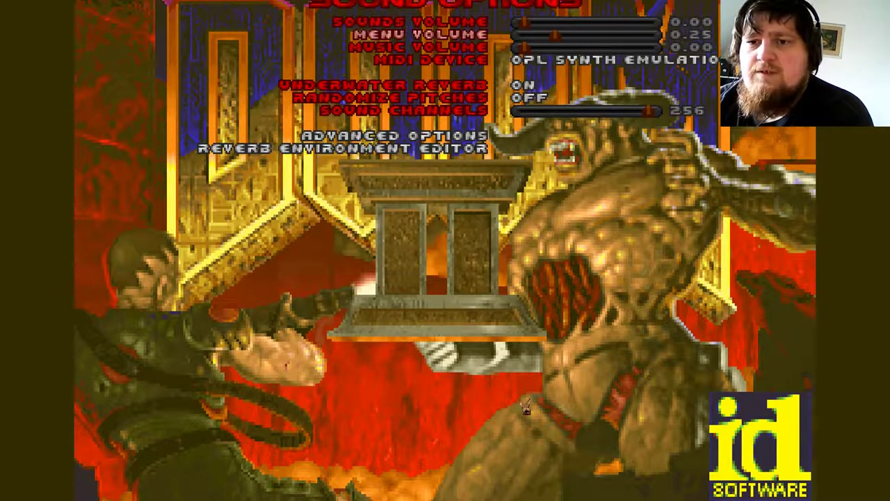
key("Left")
key("Left")
key("Left")
key("Escape")
key("Escape")
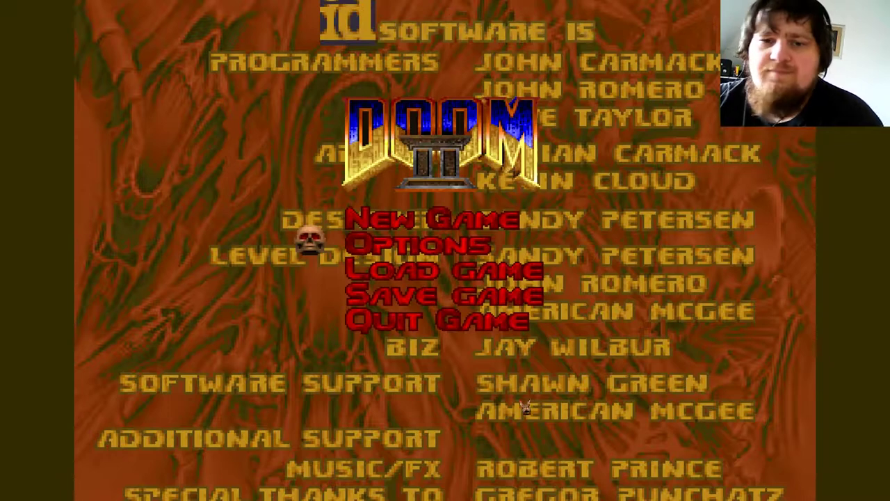
Start a new game with the preselected skill level to load the portal map
key("Up")
key("Return")
key("Return")
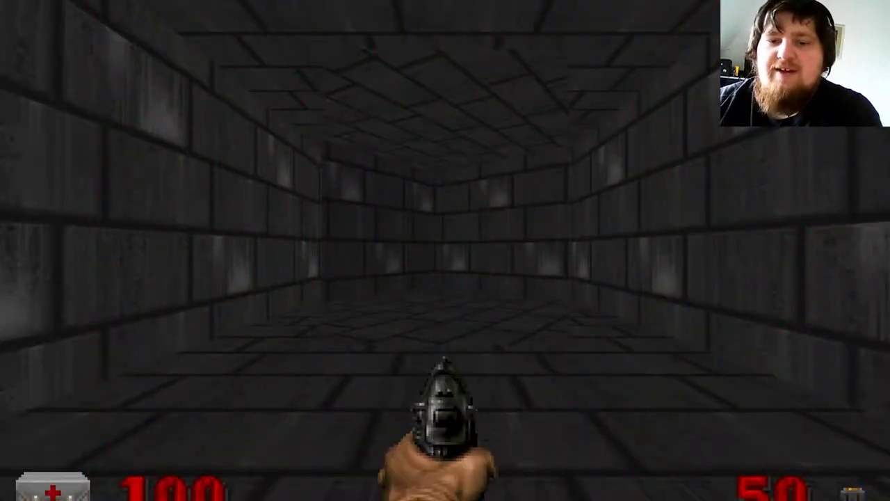
Walk the player through the teleporter line, look around the destination room, and check the position on the automap
key("Up")
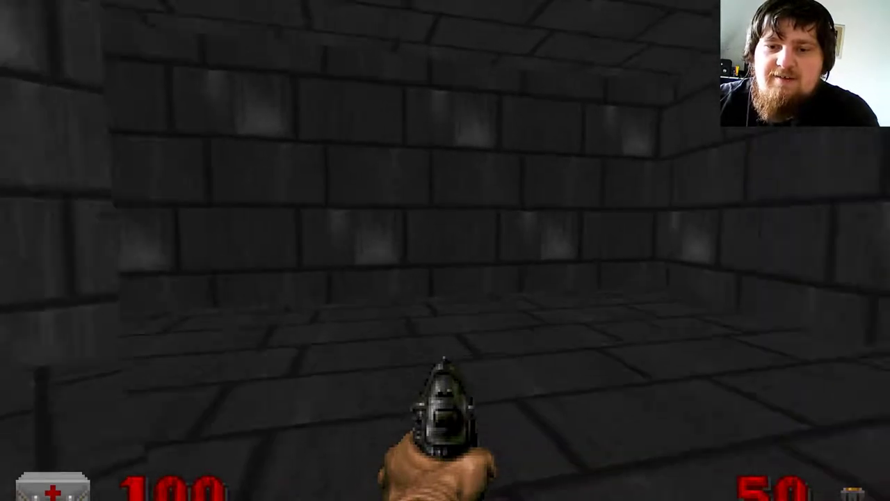
key("Right")
key("Left")
key("Up")
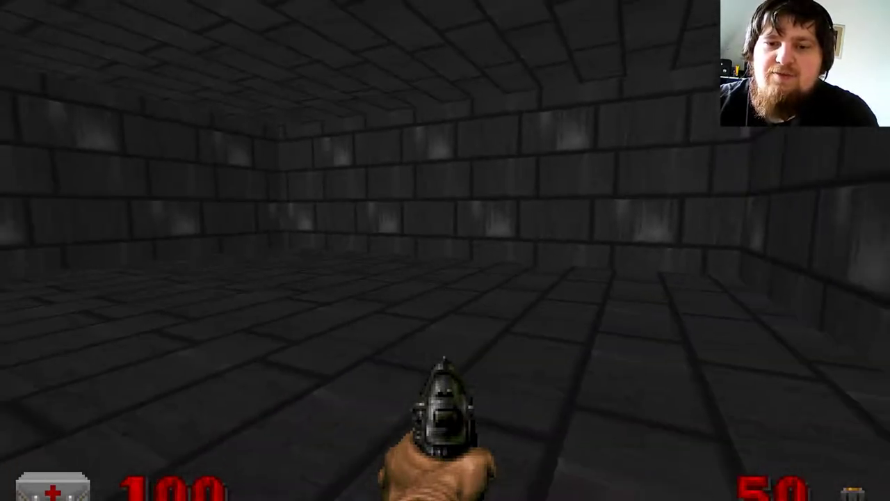
key("Right")
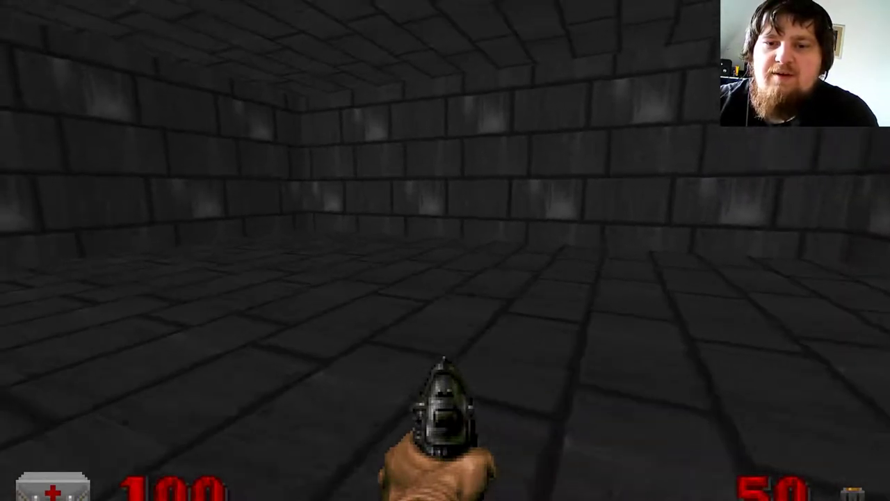
key("Left")
key("Right")
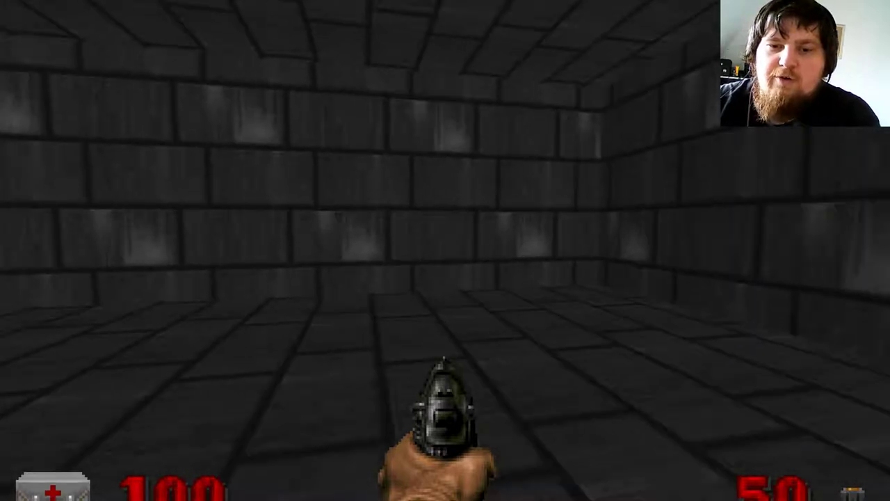
key("Tab")
key("Tab")
key("Up")
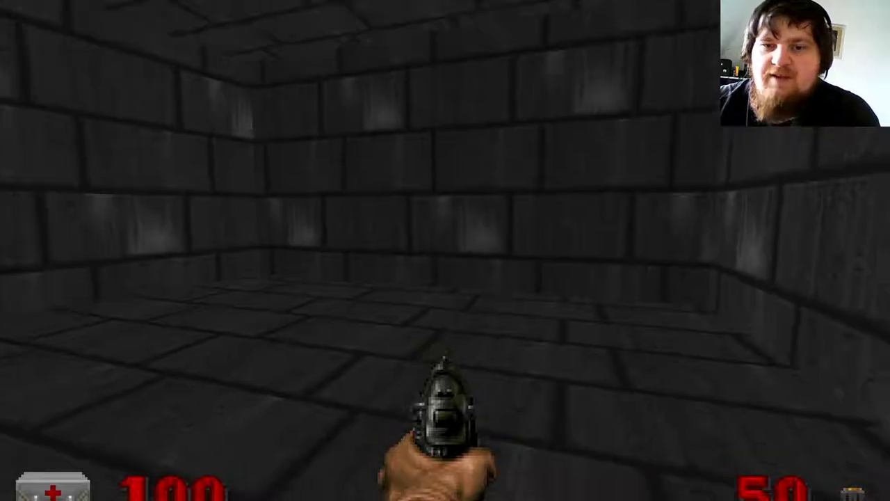
key("Tab")
Restart the map with a new game at the Hurt me plenty skill level
key("Escape")
key("Return")
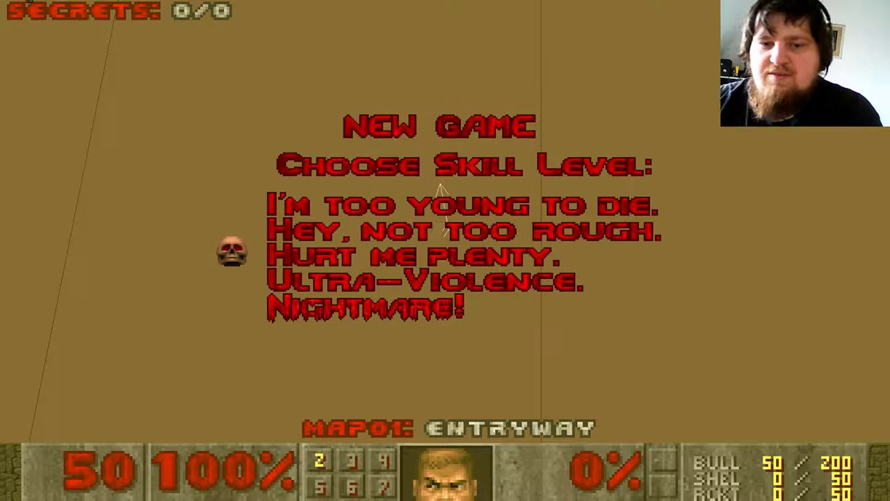
key("Return")
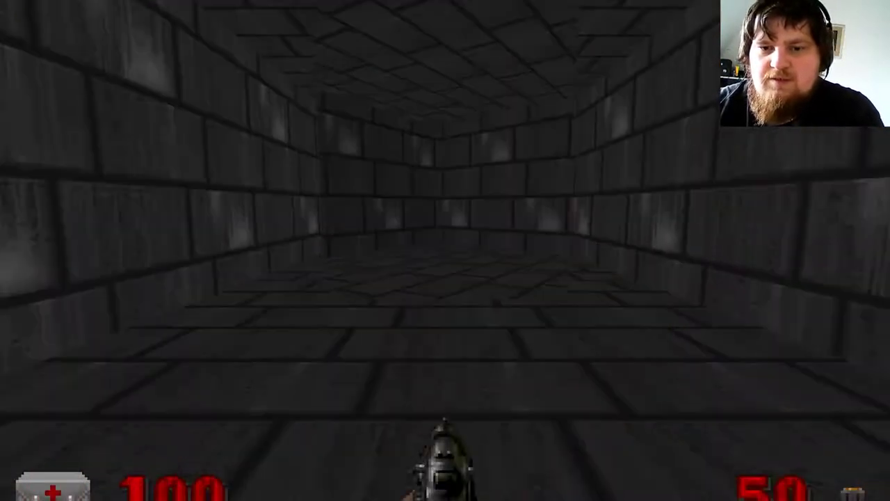
Follow the player on the automap while crossing the teleporter line from the rectangular sector into the slanted one
key("Up")
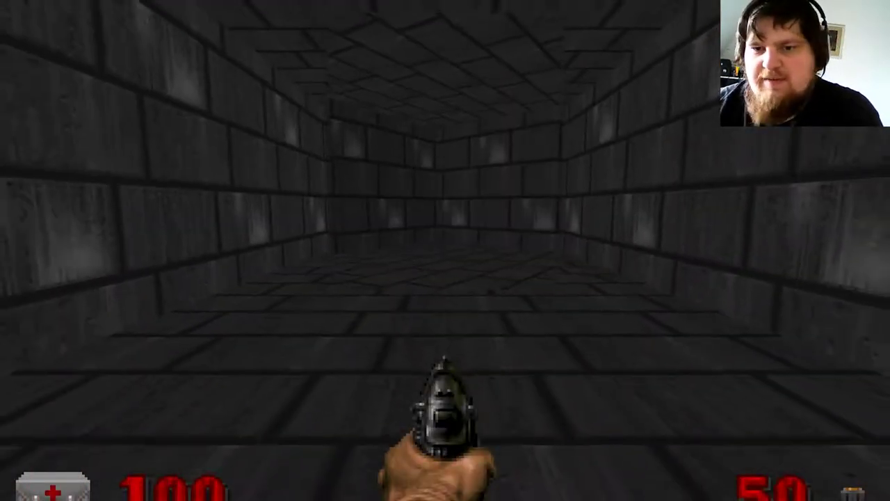
key("Left")
key("Right")
key("Tab")
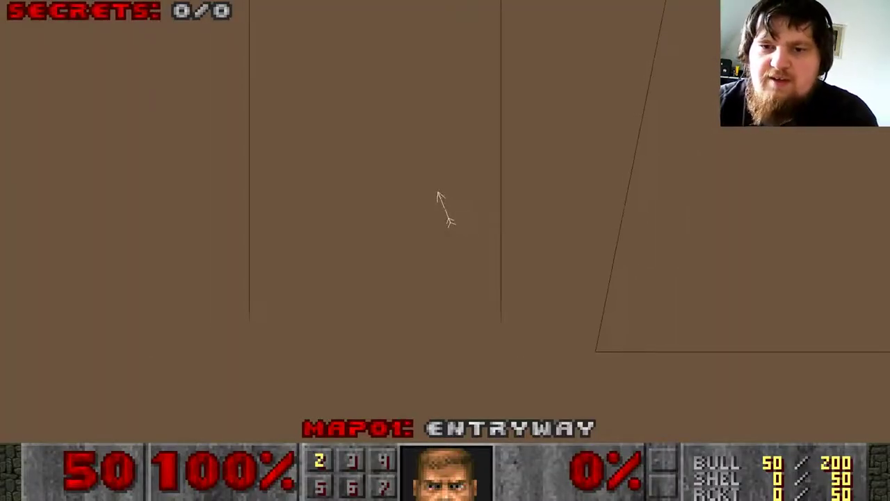
key("Up")
key("Right")
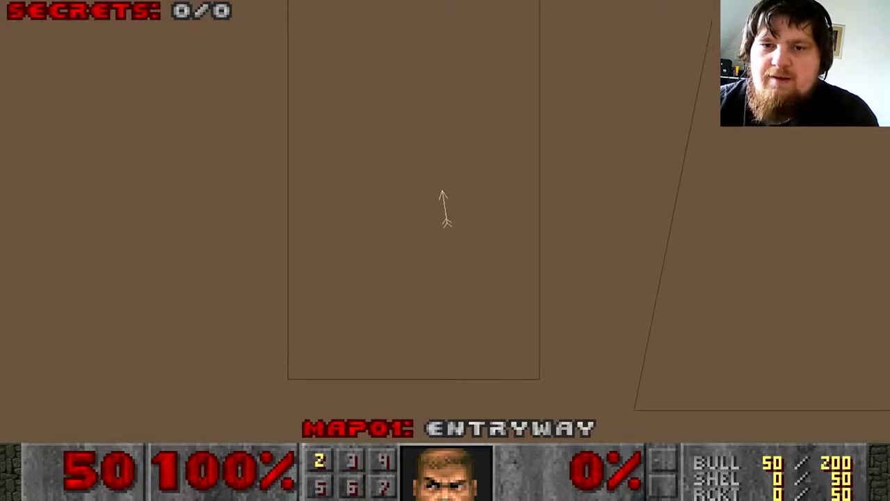
key("Left")
key("Up")
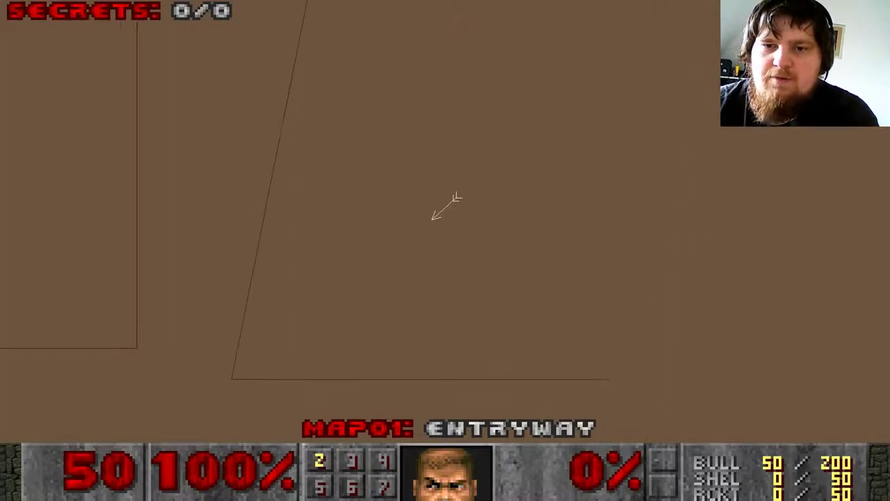
Return to the first-person view and walk back and forth in the slanted sector to examine the portal's transition
key("Tab")
key("s")
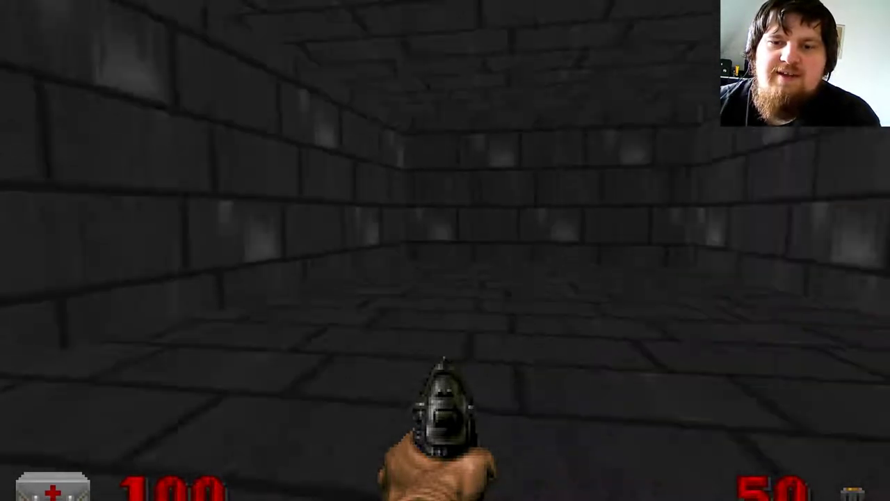
key("w")
key("s")
key("d")
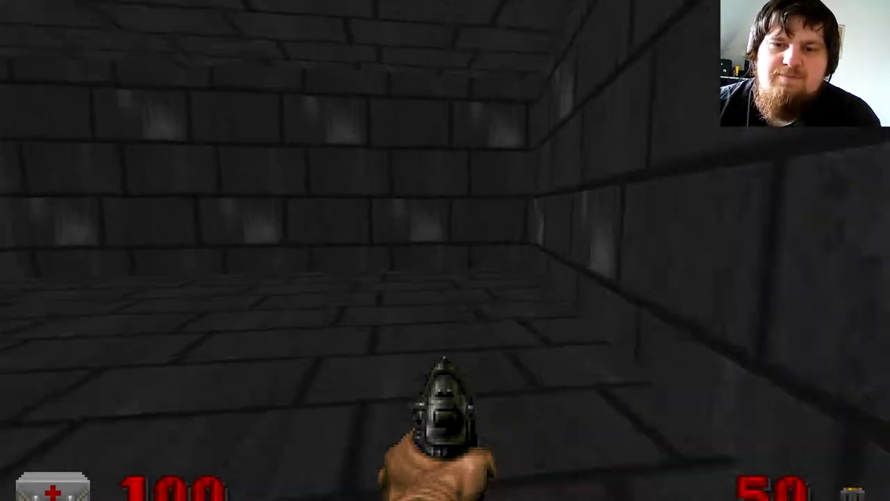
key("w")
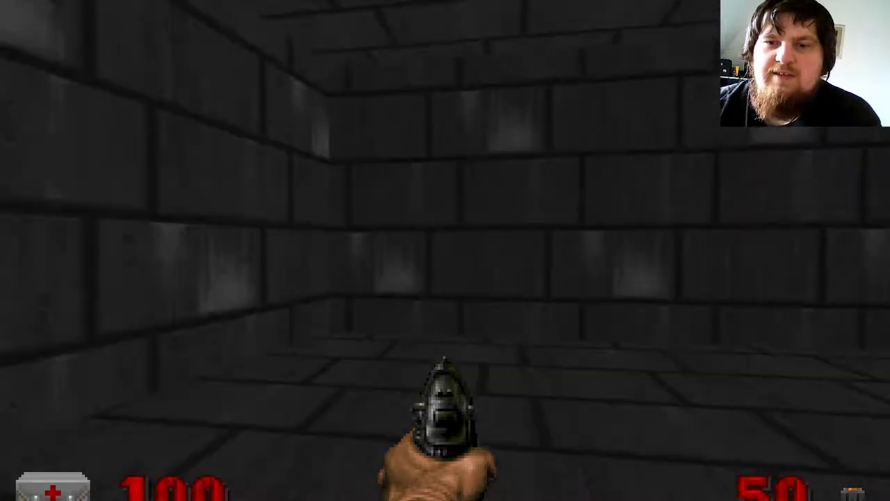
key("s")
key("Left")
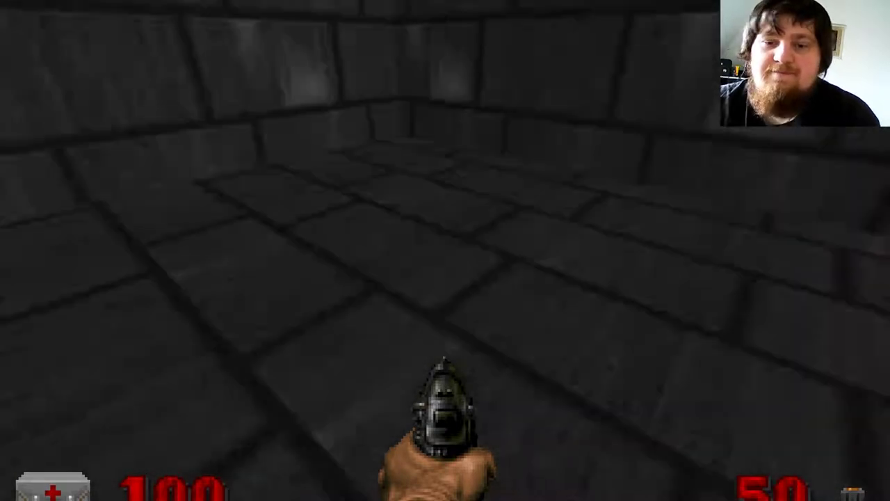
Quit the running GZDoom session and confirm the exit
key("Escape")
key("Up")
key("Return")
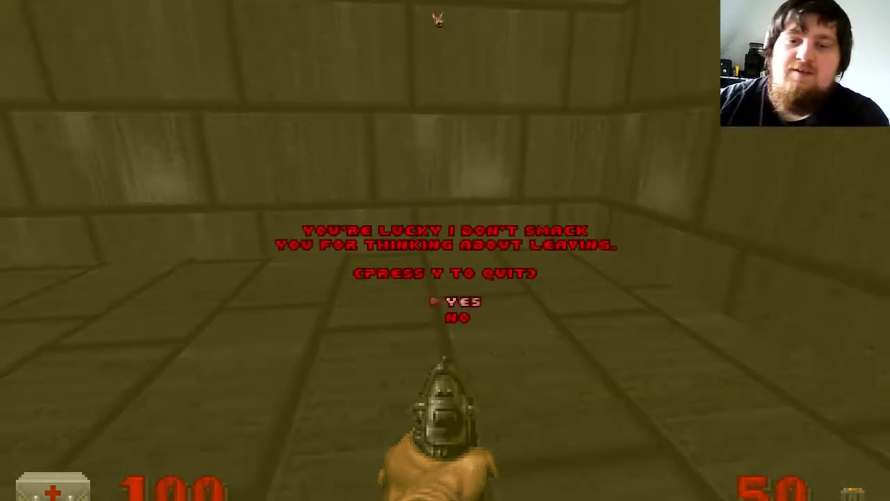
key("y")
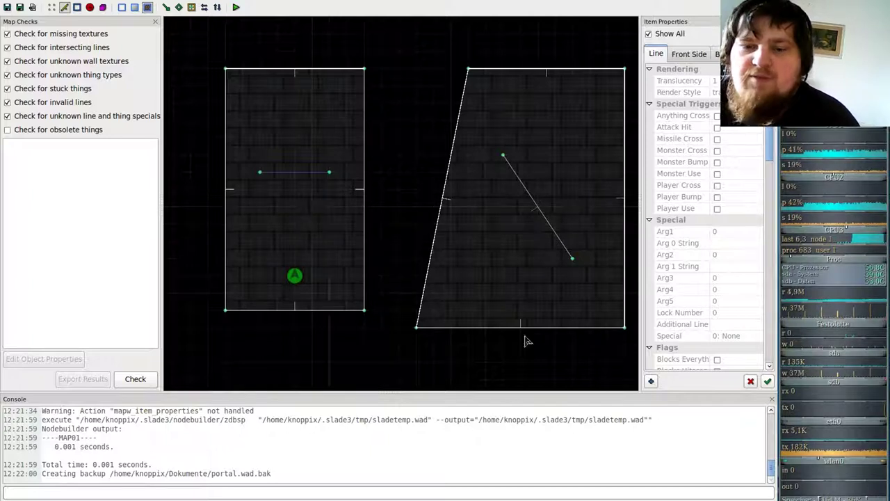
Switch to the terminal and relaunch GZDoom with doom2.wad and ~/Dokumente/portal.wad using the previous command
key("alt+Tab")
key("alt+Tab")
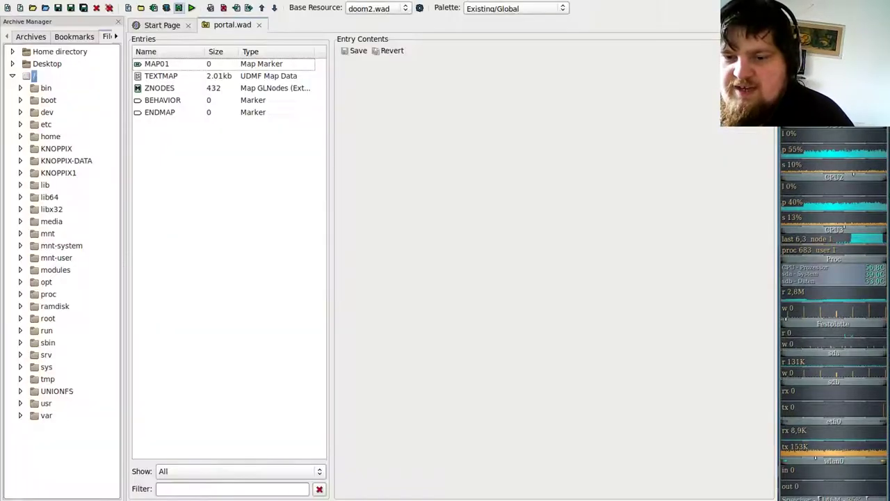
key("Up")
key("Return")
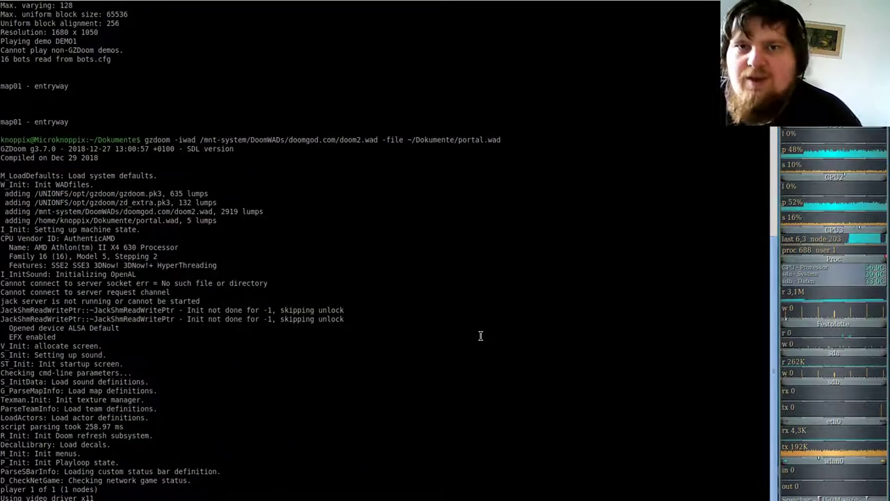
Start a new game, walk forward through the teleporter line, and check the player's location on the automap
key("Escape")
key("Return")
key("Return")
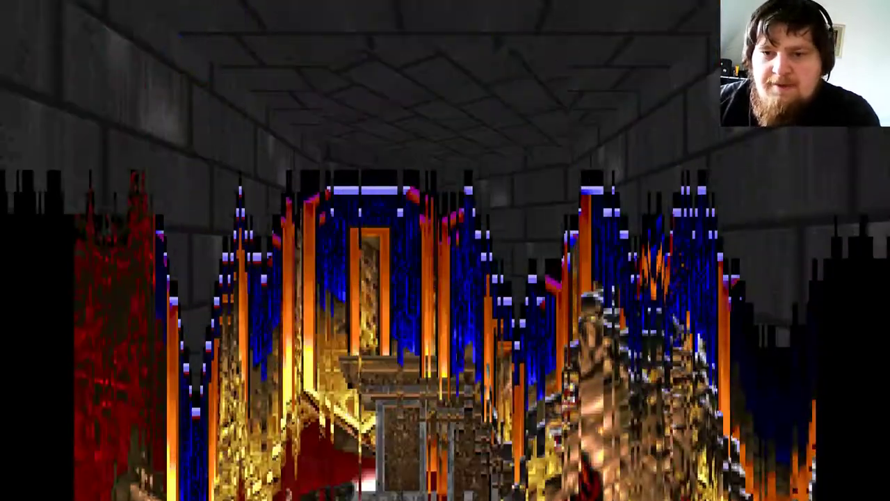
key("w")
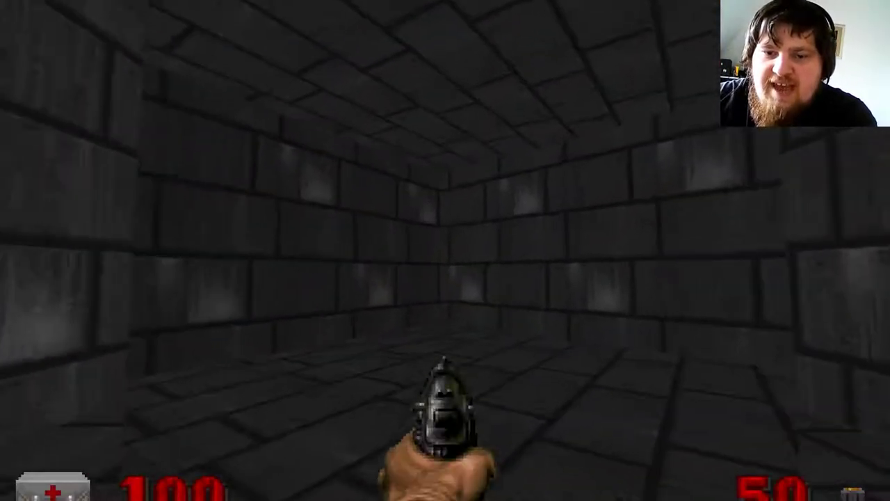
key("w")
key("s")
key("Tab")
key("Tab")
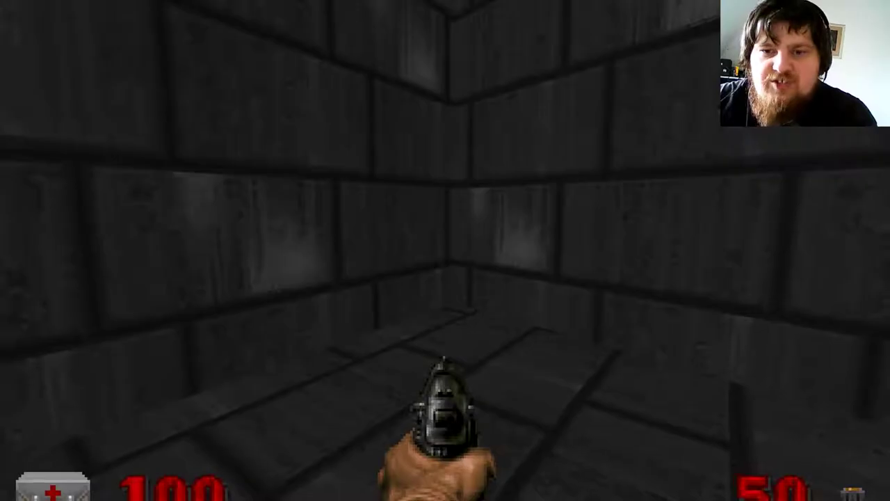
Begin another new game and cross the teleporter line again, turning to inspect the surrounding walls
key("Escape")
key("Return")
key("Return")
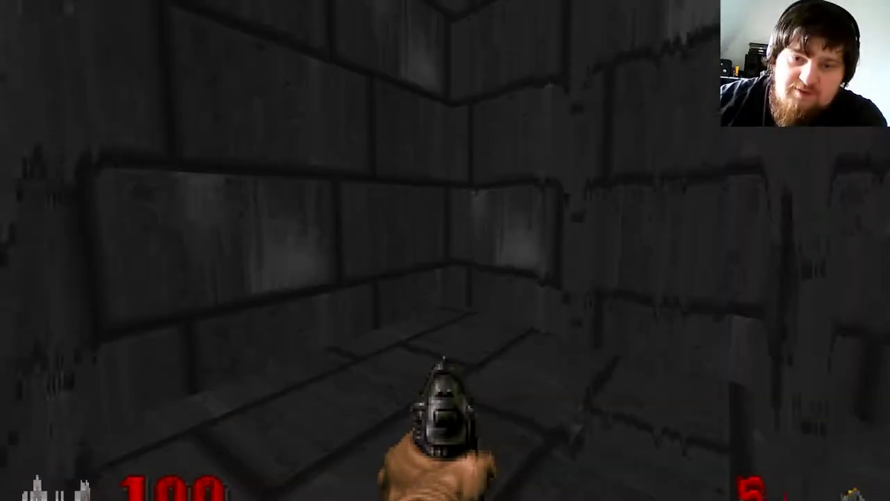
key("w")
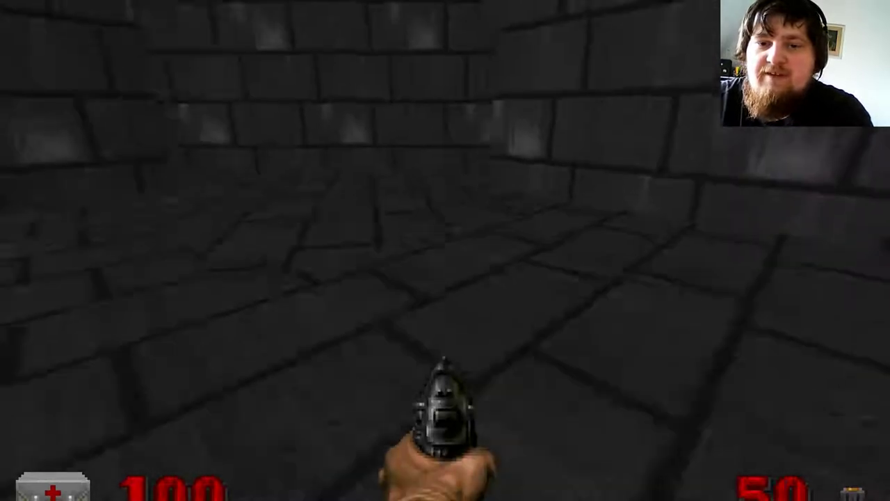
key("Left")
key("w")
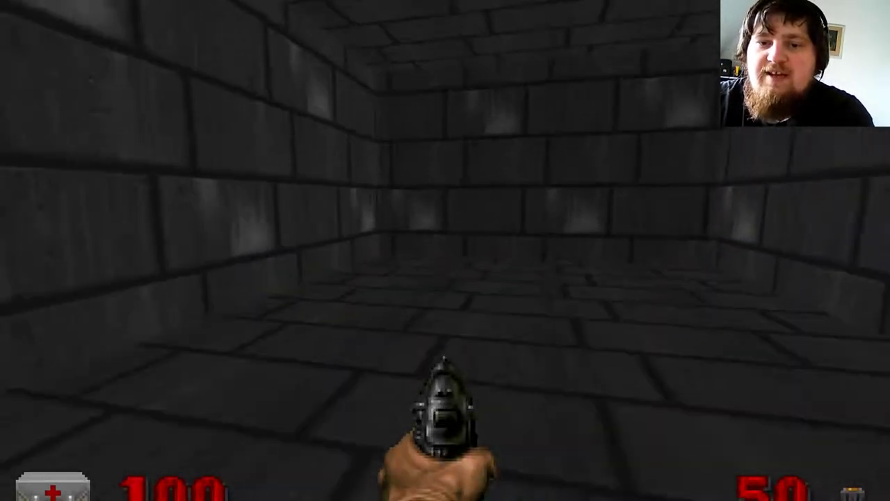
key("Left")
Exit GZDoom and return to the SLADE map editor
key("Escape")
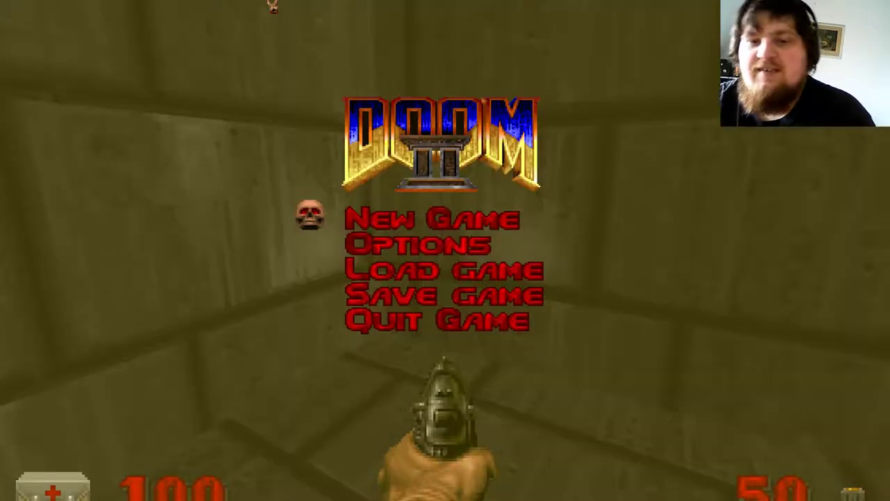
key("Up")
key("Return")
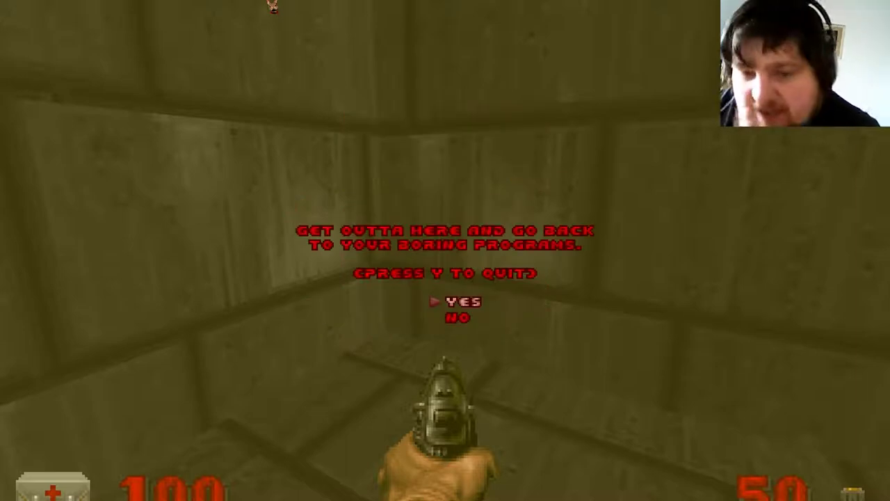
key("y")
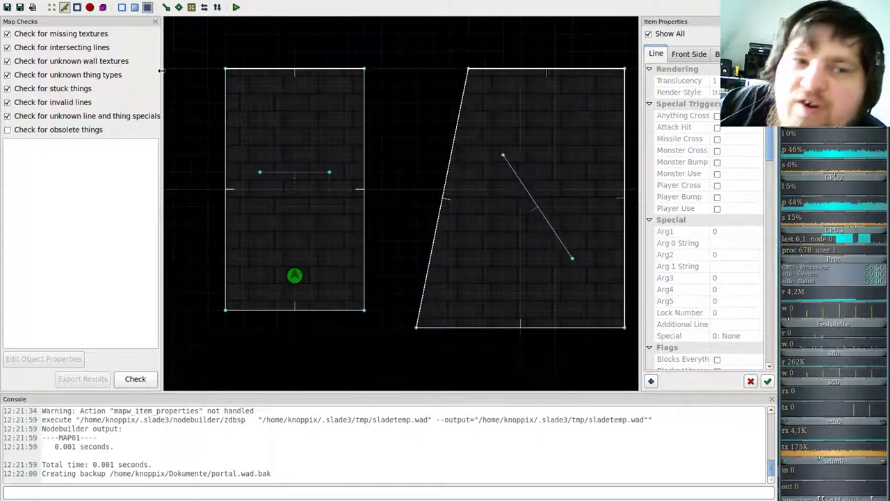
Assign special 156: Line_SetPortal to the diagonal line inside the slanted sector
right_click(532, 205)
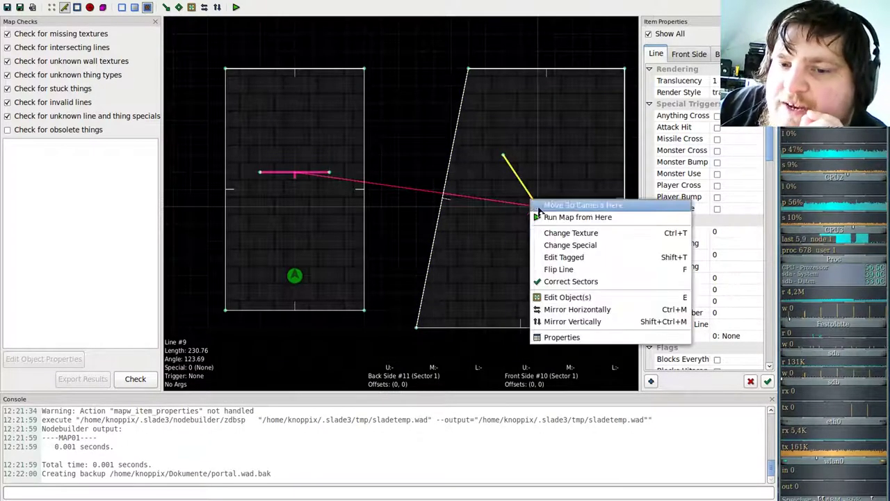
left_click(586, 336)
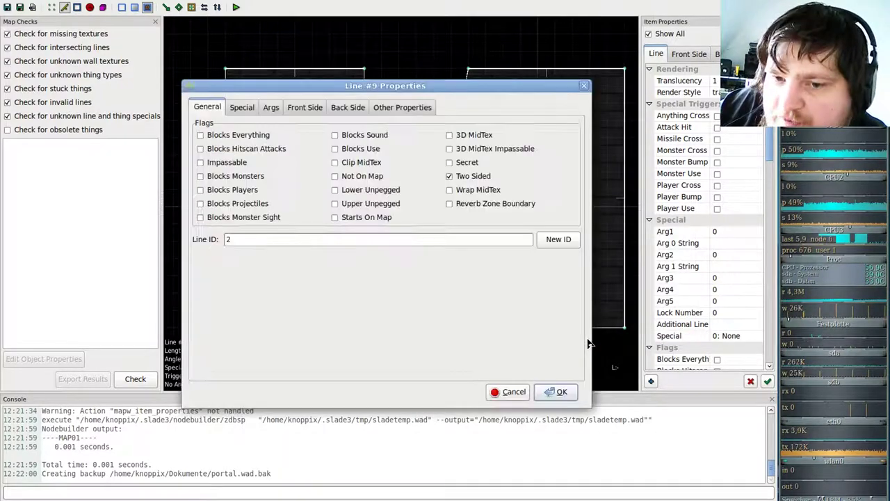
left_click(240, 108)
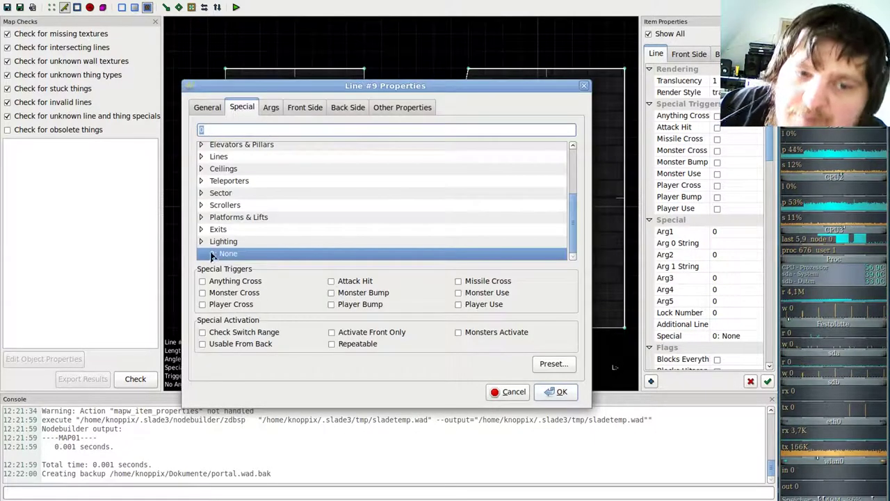
left_click(201, 180)
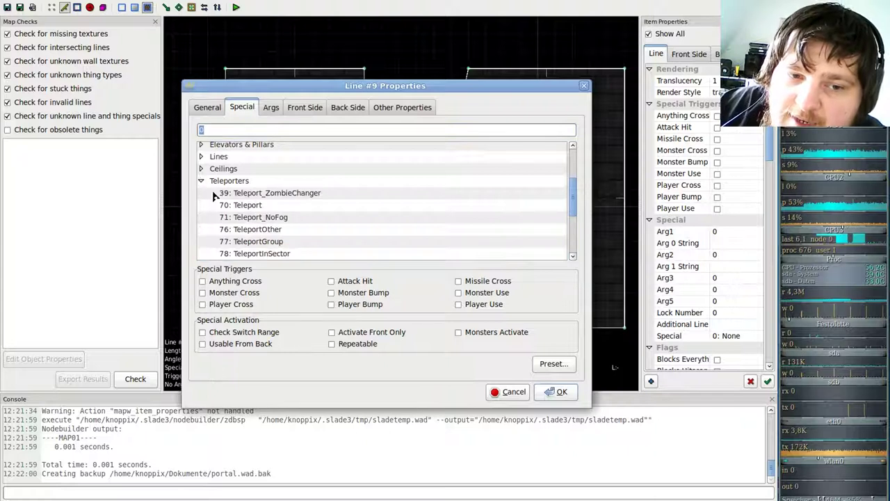
scroll(210, 193, "down", 3)
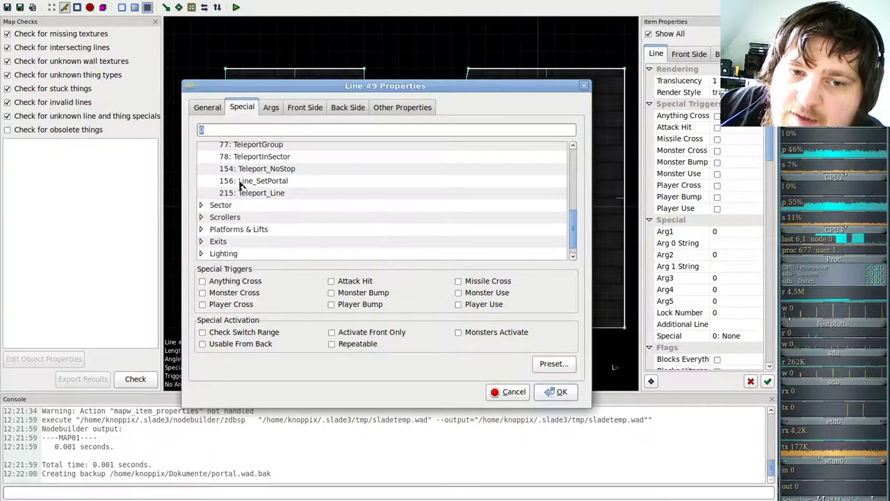
left_click(242, 180)
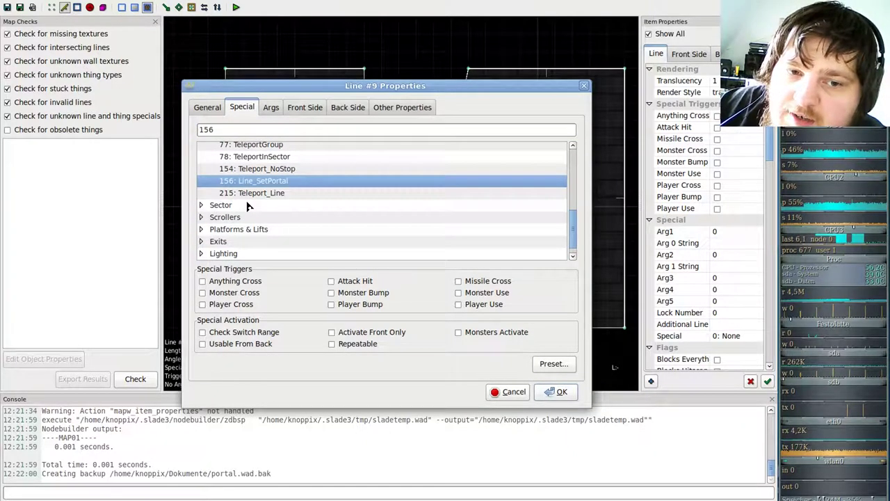
Set the diagonal line's portal arguments to target line 1 and portal type 1: Teleporter, and apply them
left_click(271, 111)
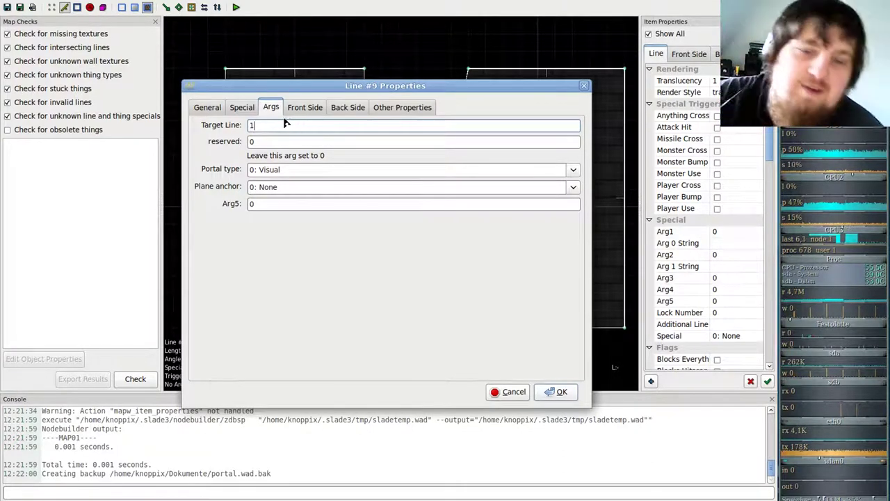
left_click(274, 141)
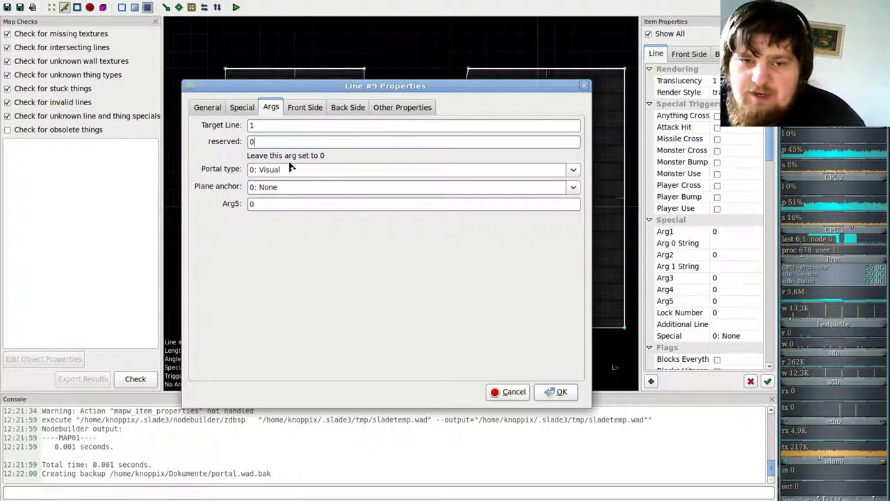
left_click(572, 171)
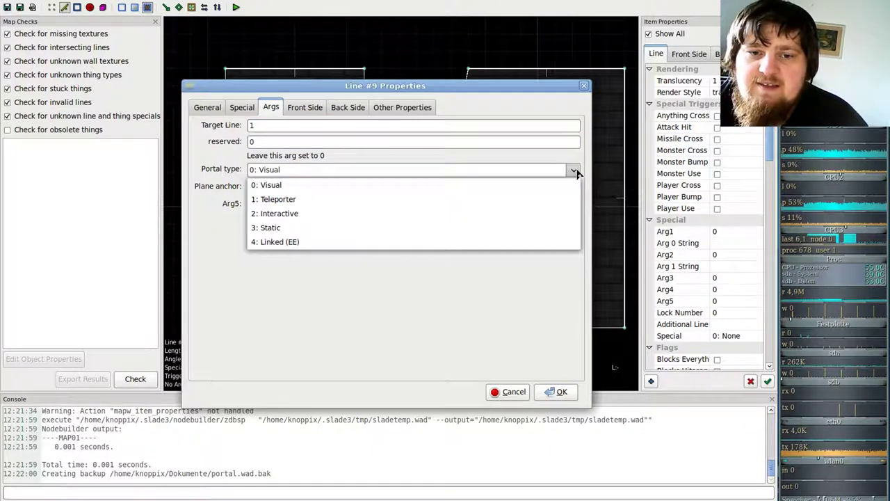
left_click(379, 200)
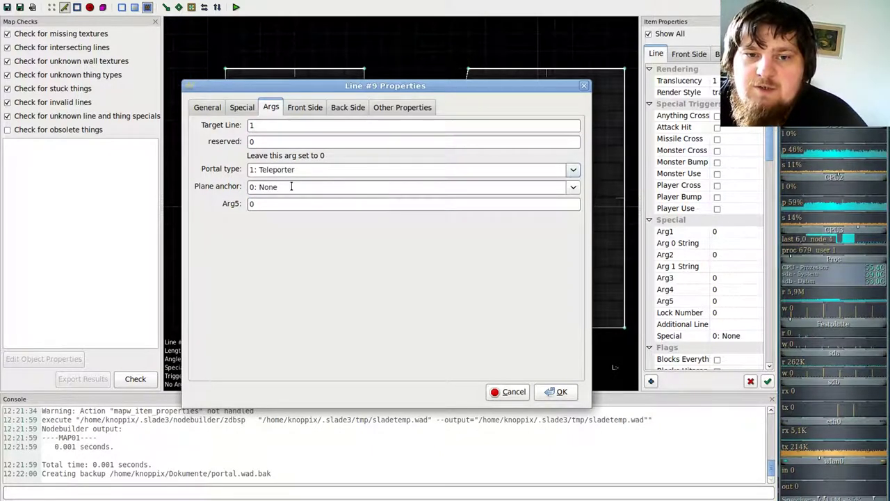
left_click(559, 392)
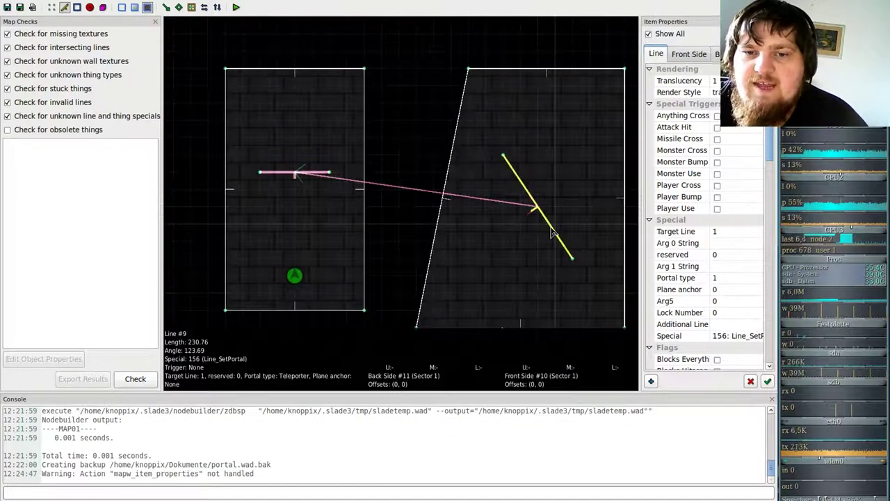
key("Escape")
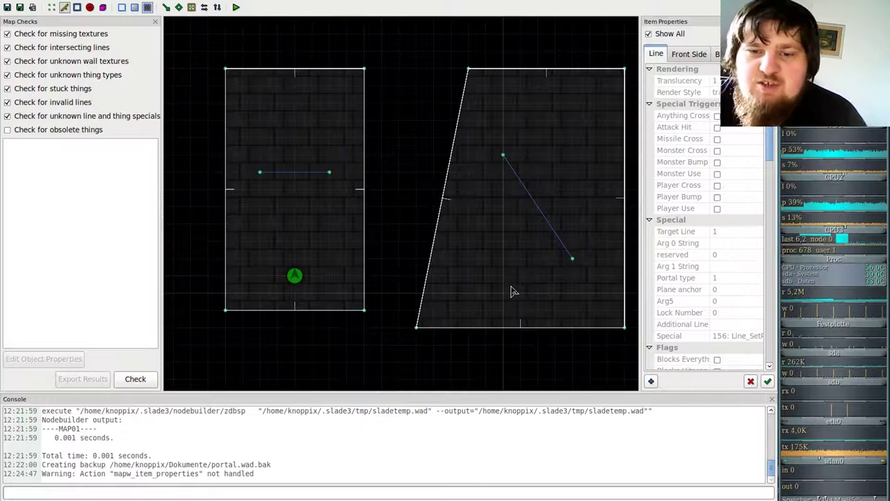
Save the map, switch to the terminal to relaunch GZDoom with doom2.wad and ~/Dokumente/portal.wad, and start a new game
key("ctrl+s")
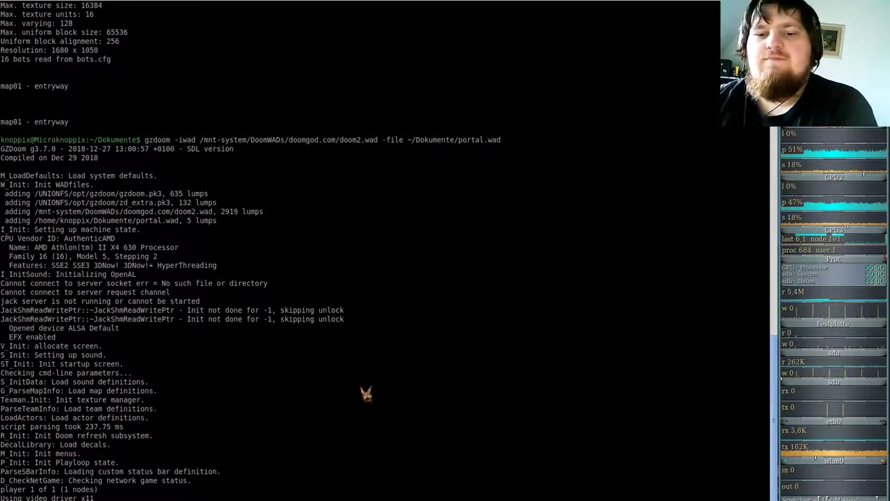
key("Return")
key("Return")
key("Return")
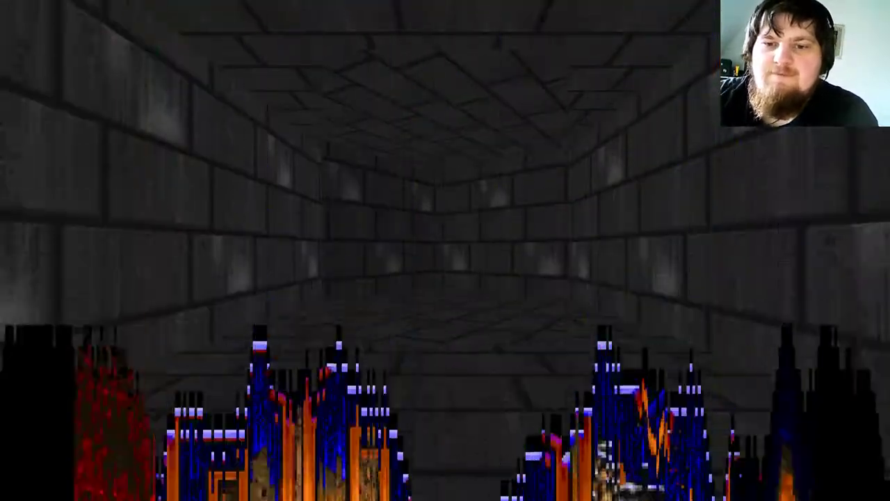
Walk through the portal line in both directions, turning to inspect the rooms seen through it
key("w")
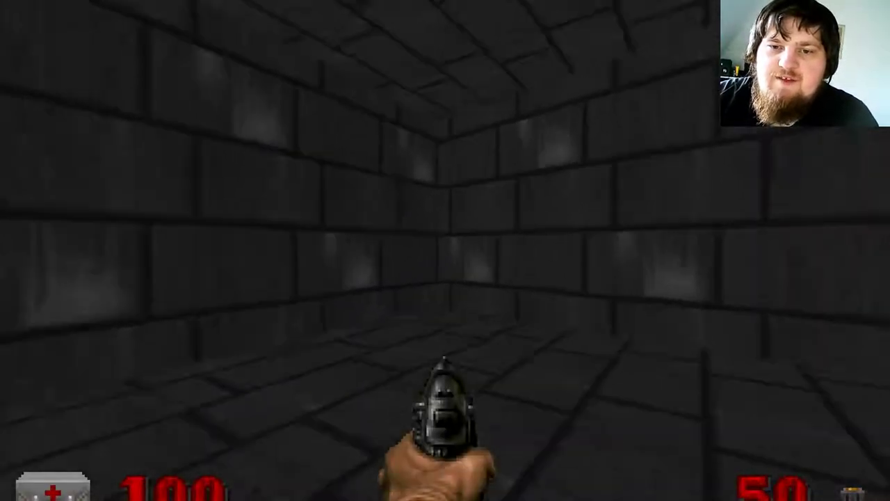
key("w")
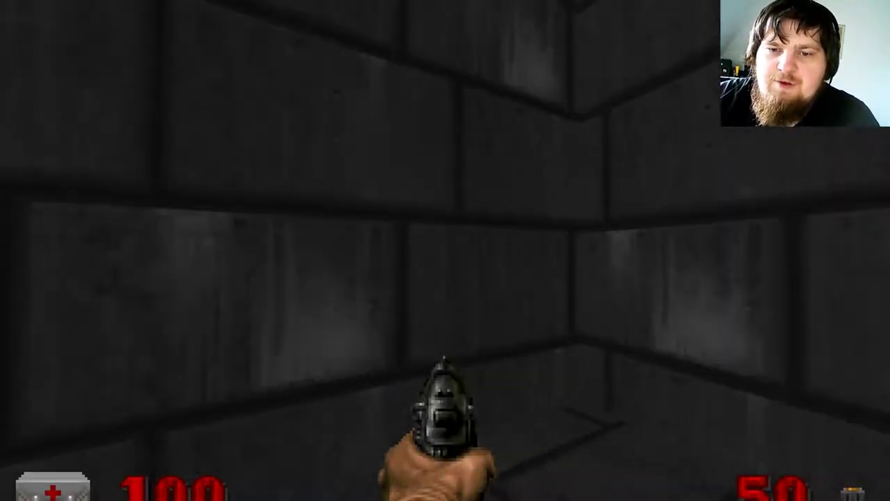
key("Left")
key("s")
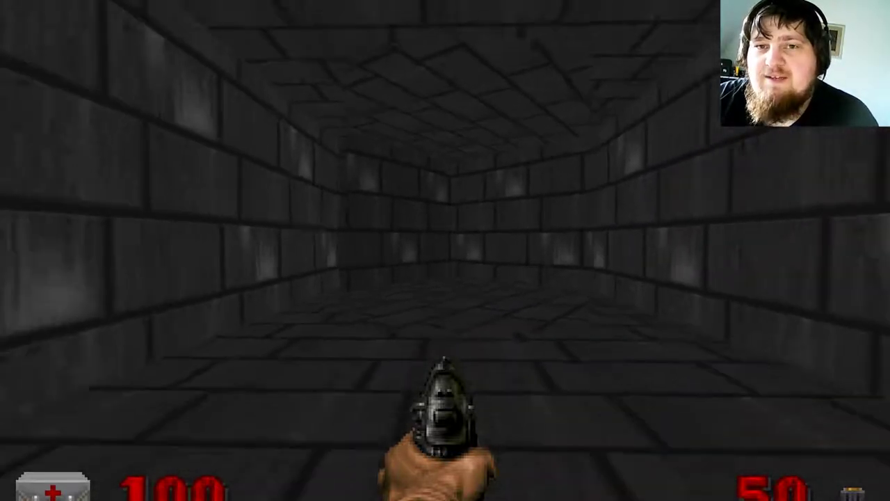
key("w")
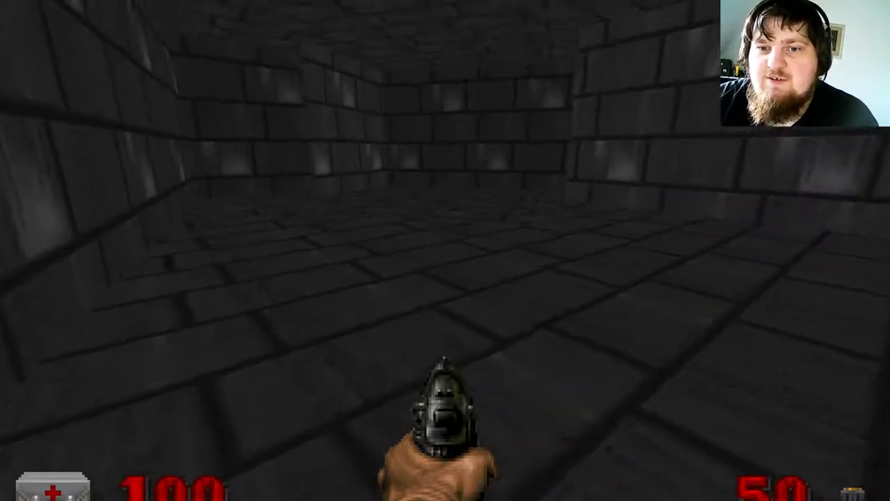
key("Left")
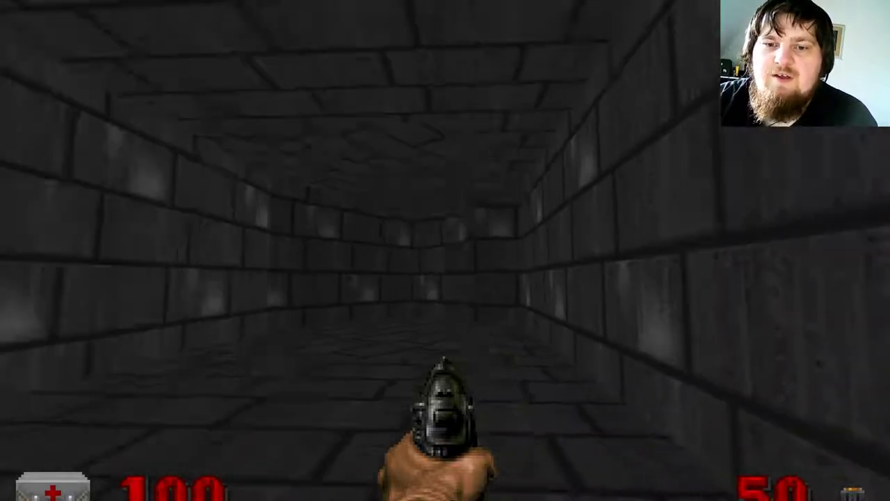
key("w")
key("Left")
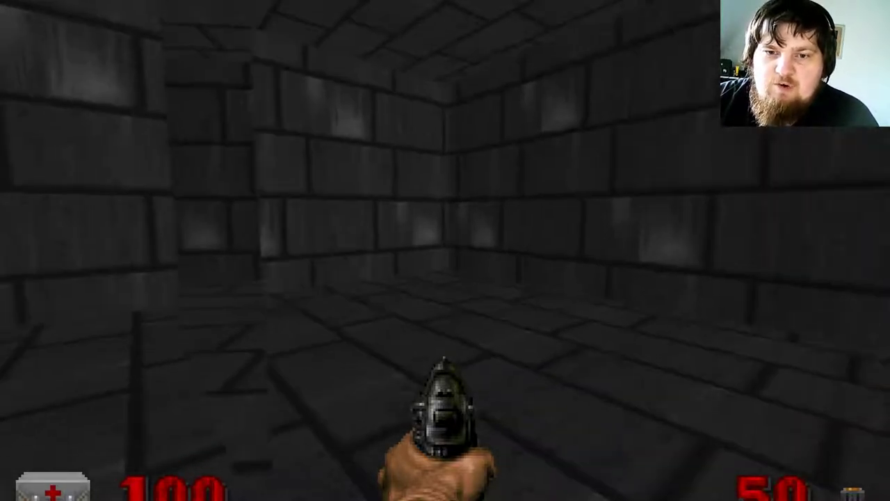
key("w")
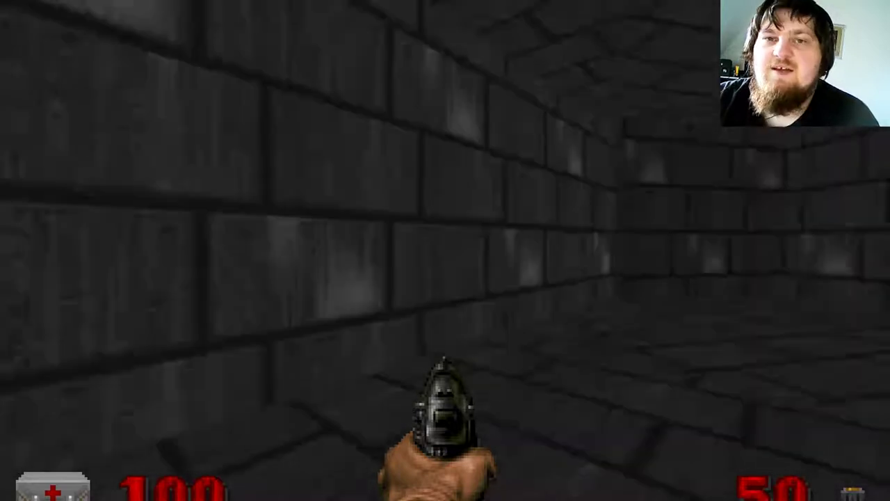
key("w")
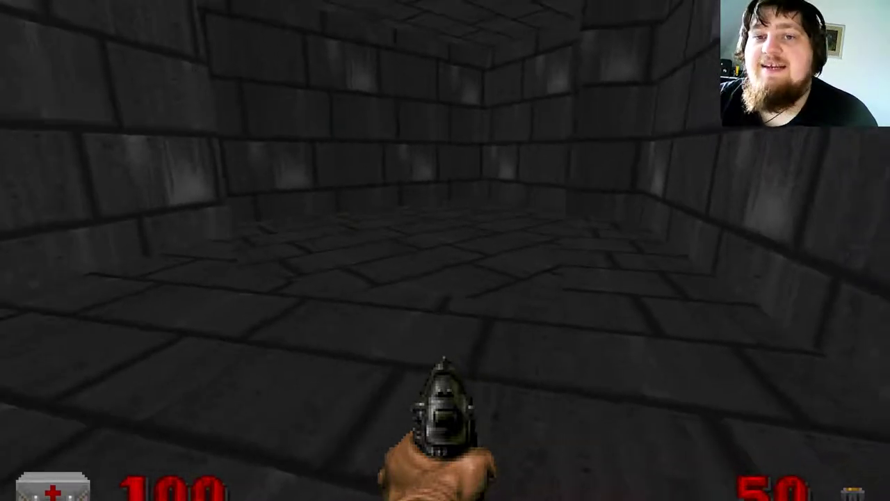
Quit GZDoom and return to the SLADE map editor
key("Escape")
key("Up")
key("Return")
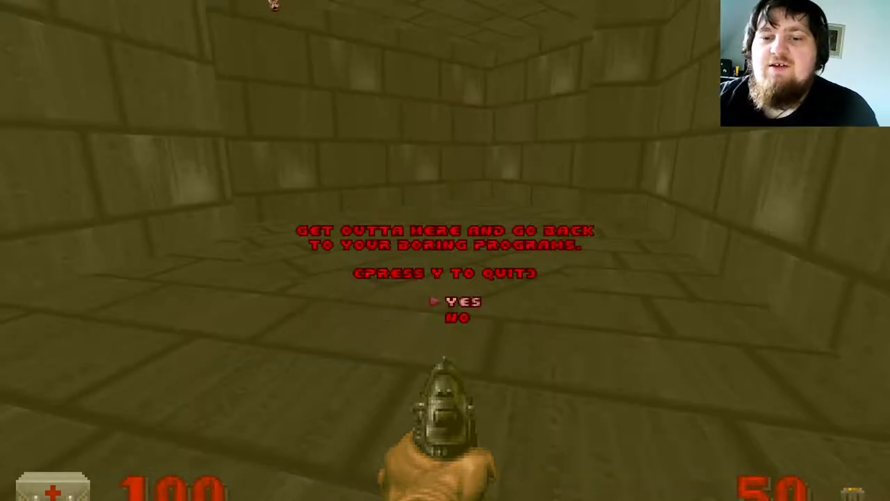
key("y")
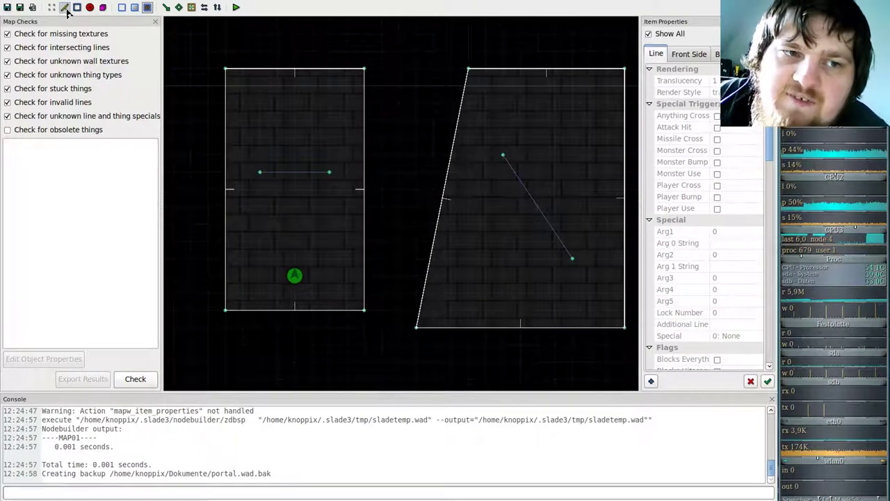
key("space")
left_click(259, 156)
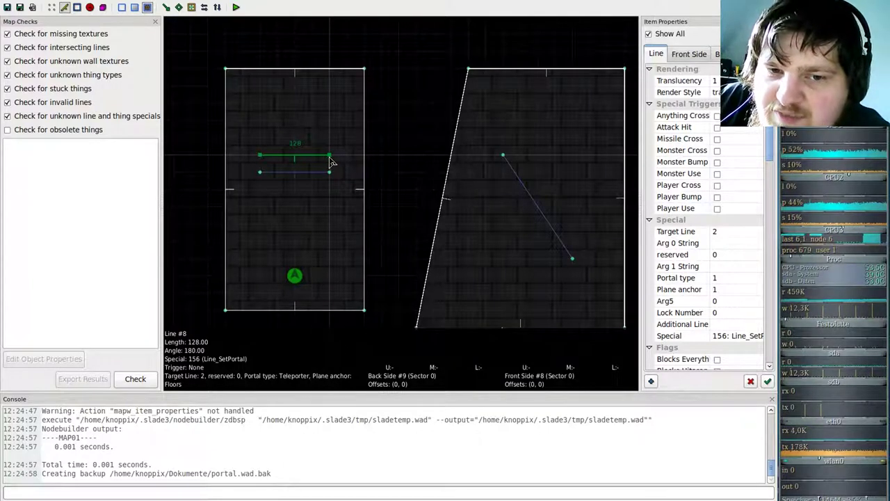
double_click(330, 157)
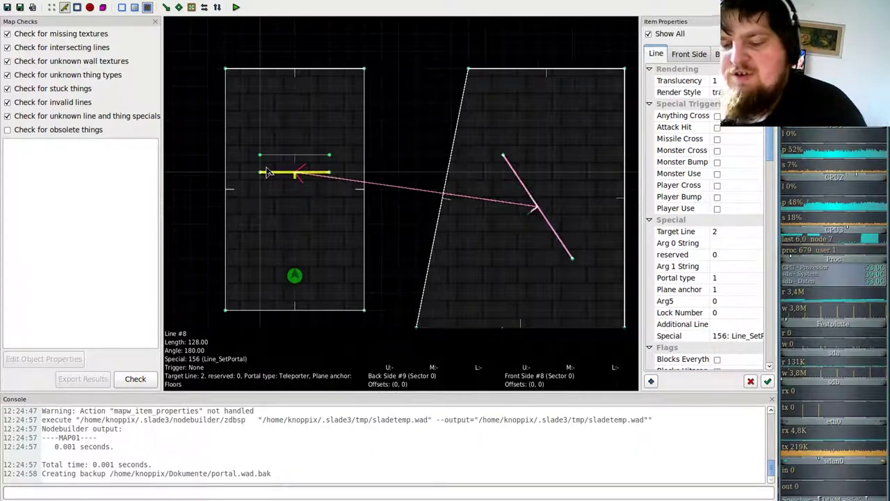
key("ctrl+z")
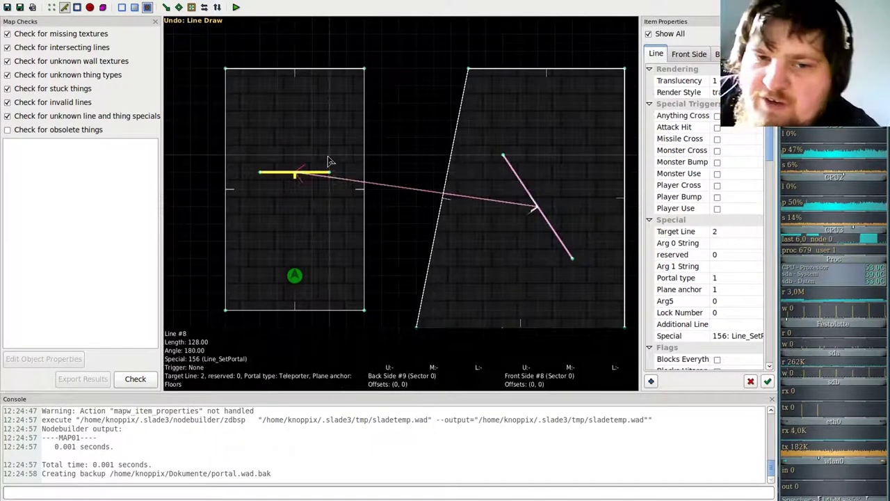
Draw a 128-unit horizontal line from right to left just above the portal line in the rectangular sector
key("space")
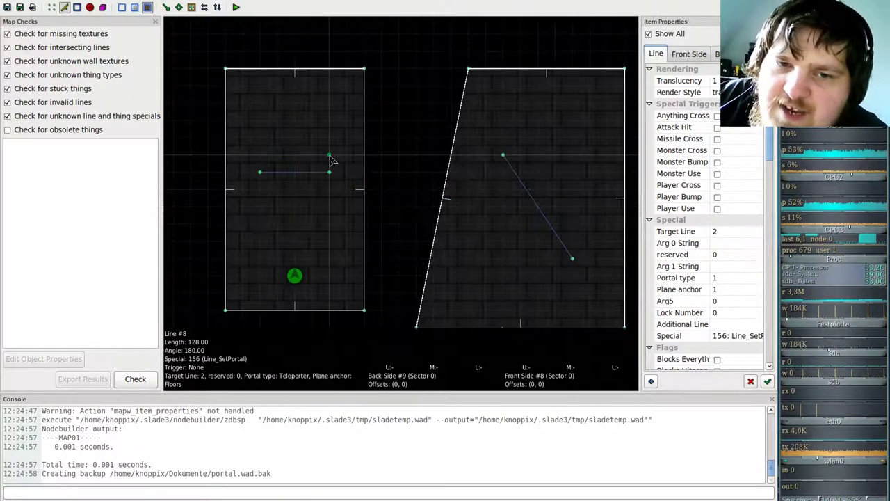
left_click(325, 156)
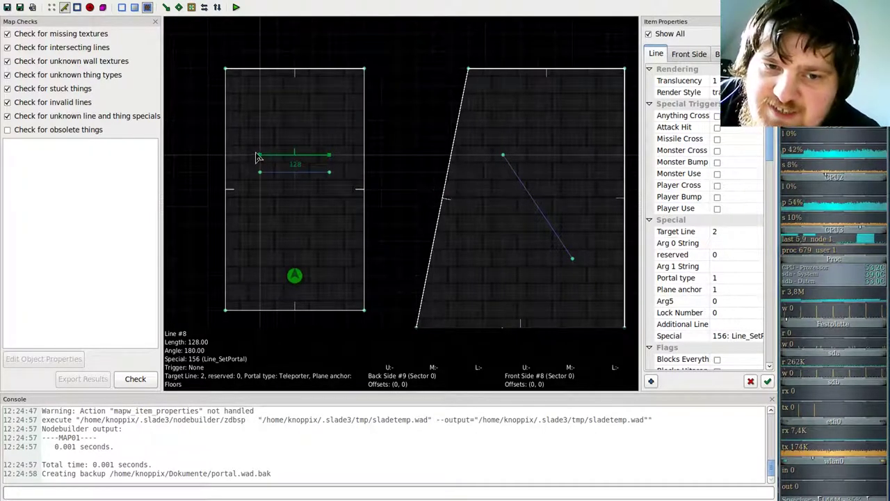
left_click(258, 155)
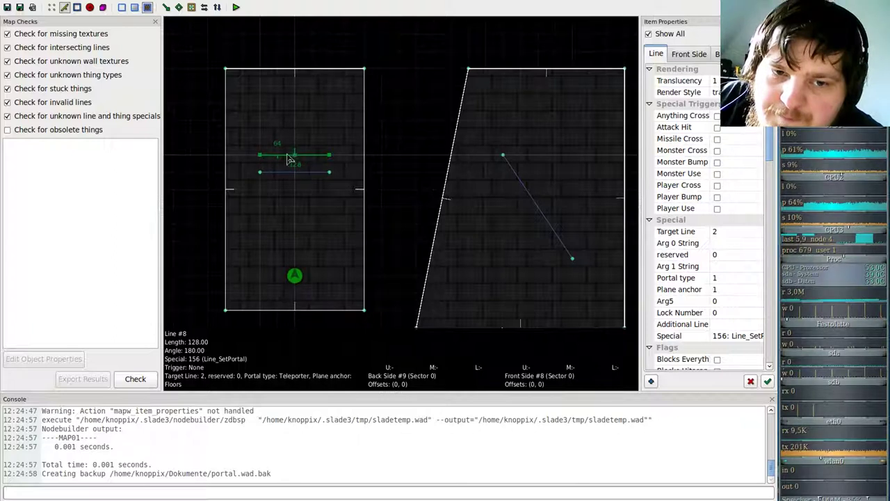
left_click(258, 155)
left_click(528, 147)
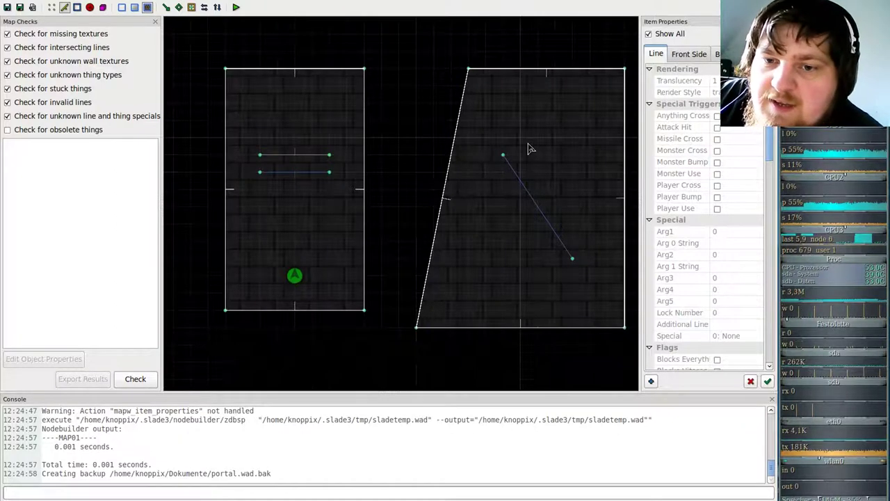
left_click(527, 161)
left_click(524, 156)
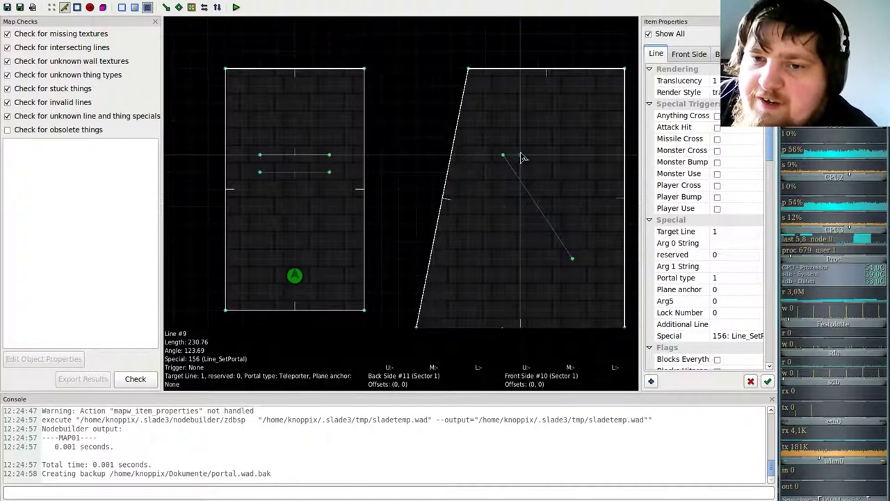
key("space")
left_click(523, 156)
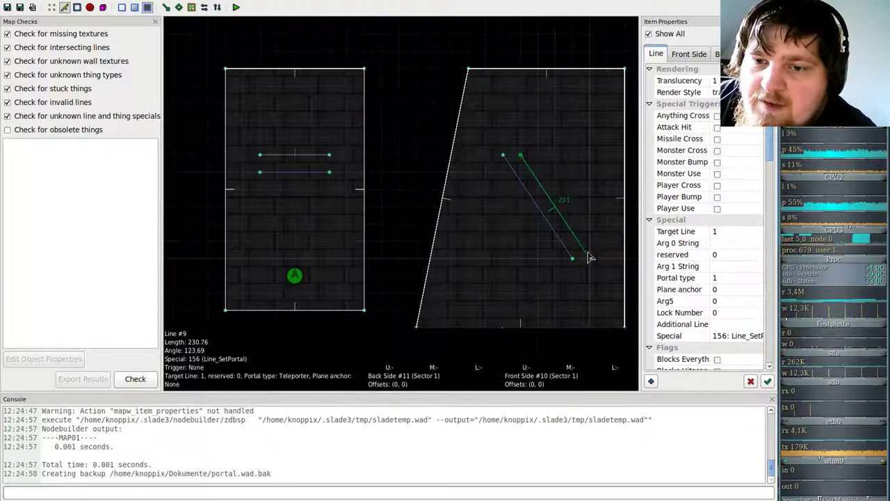
left_click(590, 260)
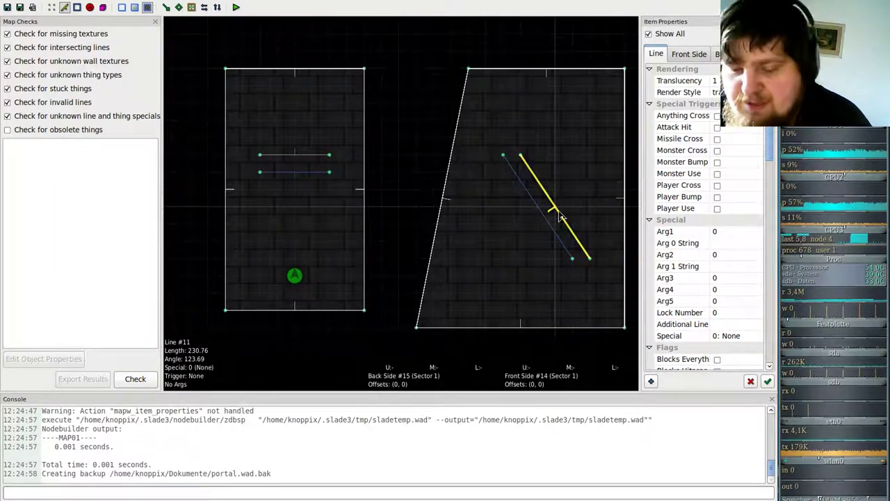
key("ctrl+z")
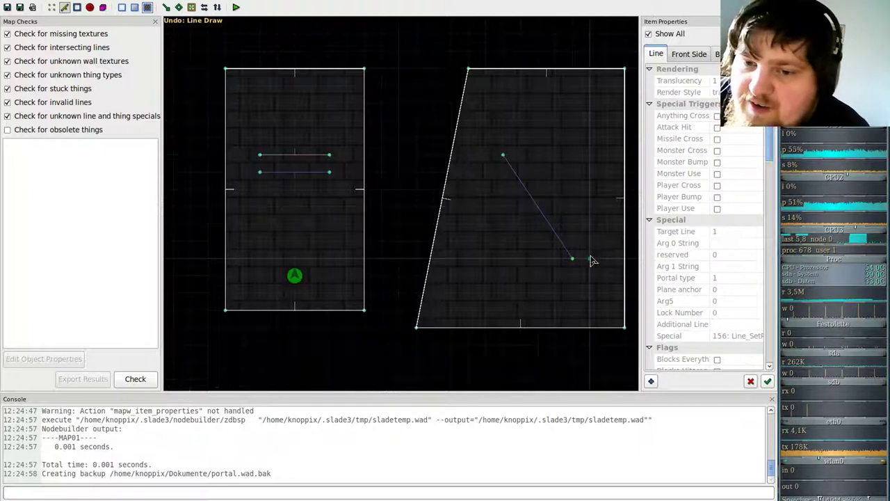
Draw a line about 231 units long in the slanted sector, just beside and parallel to the existing diagonal portal line
left_click(589, 260)
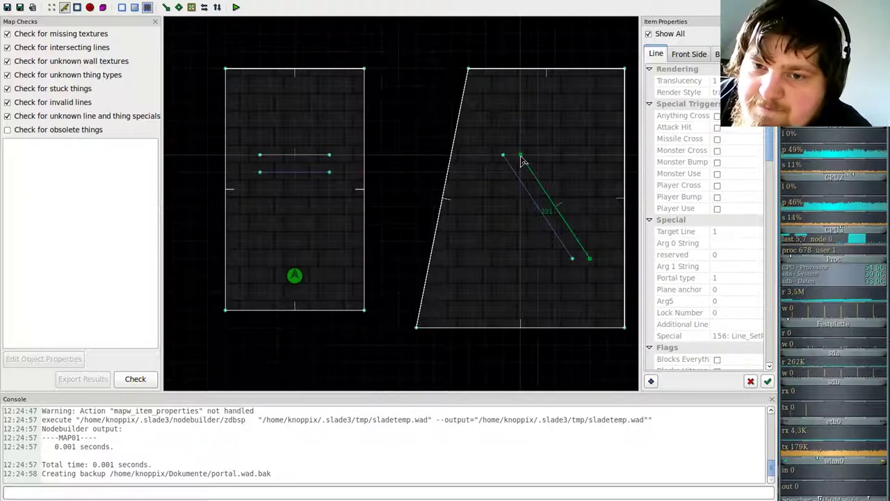
left_click(520, 155)
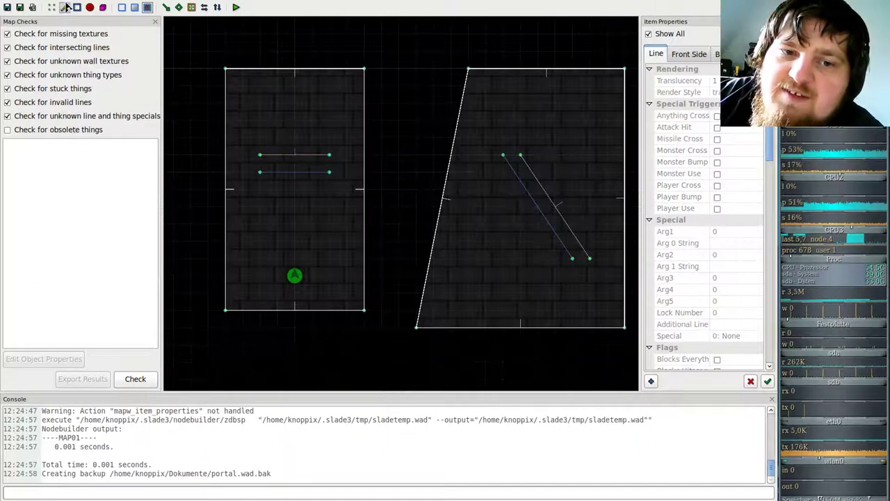
Assign the special 156: Line_SetPortal to the new upper horizontal line in the rectangular sector
right_click(289, 155)
left_click(354, 295)
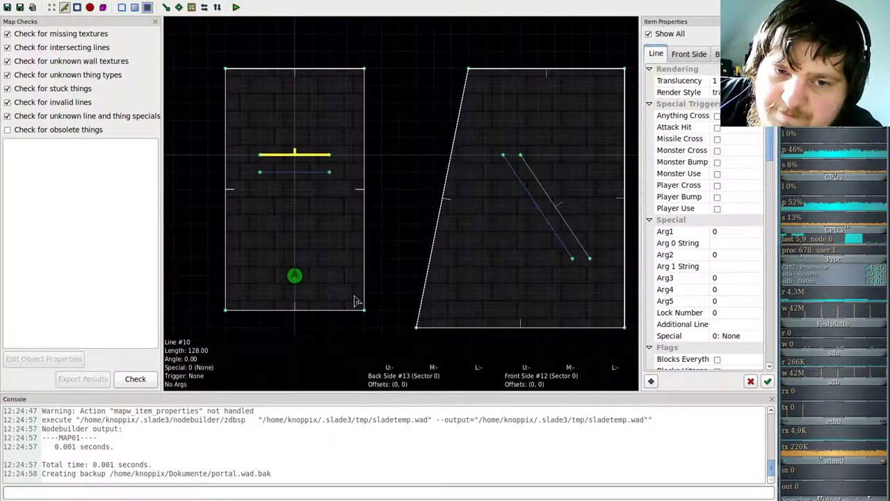
left_click(242, 108)
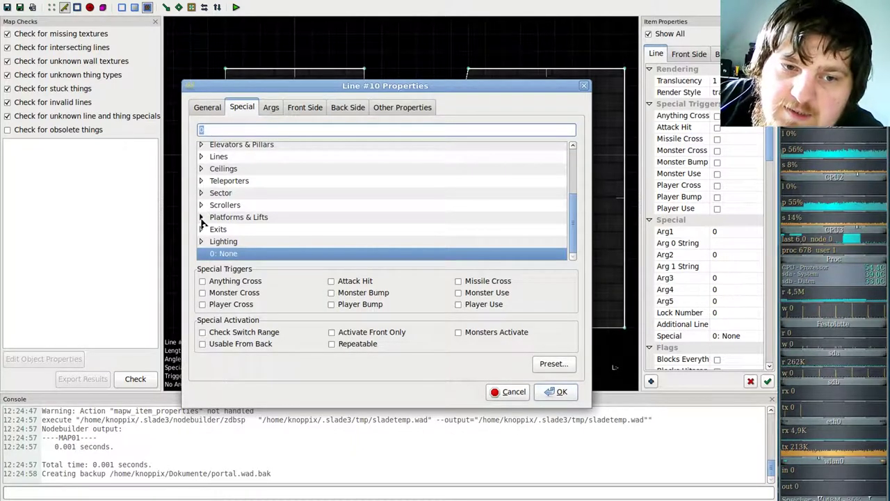
left_click(201, 180)
scroll(214, 211, "down", 2)
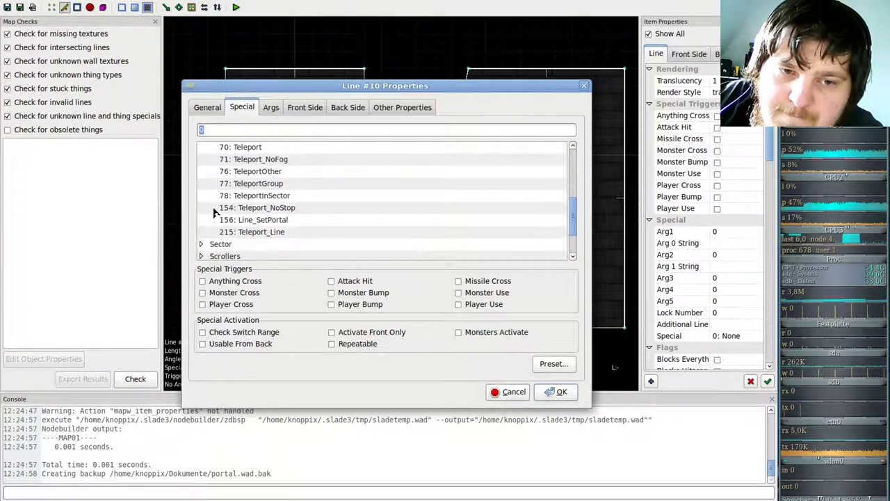
left_click(258, 220)
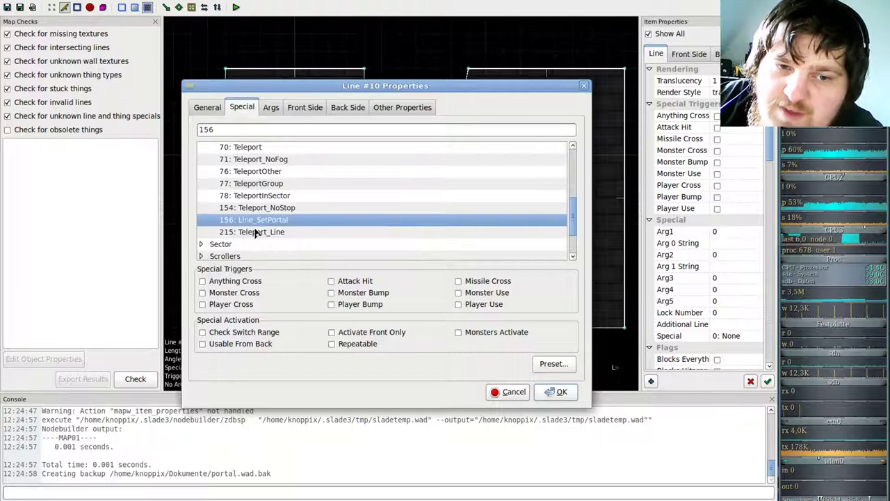
Give the upper horizontal line the line ID 3 and set its target line to 4
left_click(270, 108)
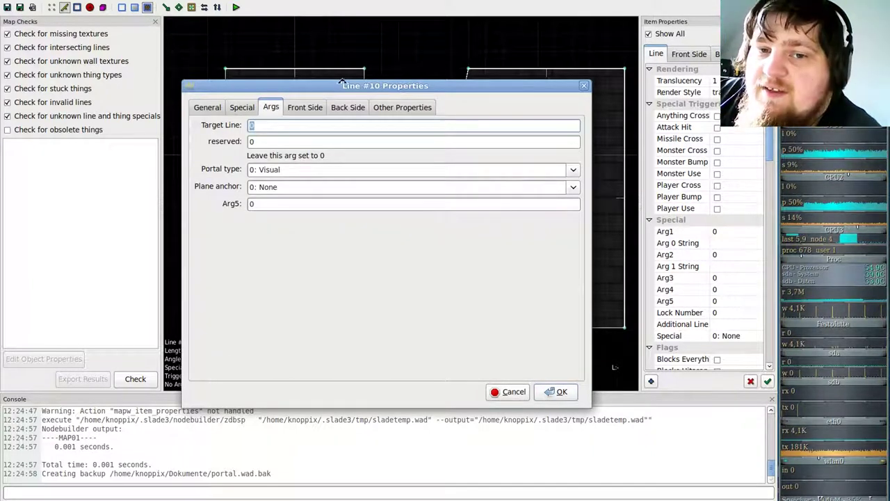
left_click_drag(351, 85, 358, 221)
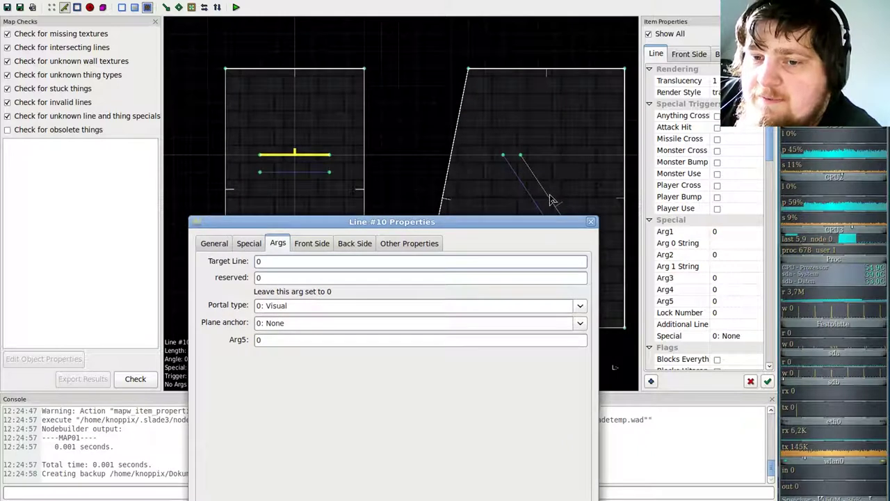
left_click_drag(279, 259, 230, 253)
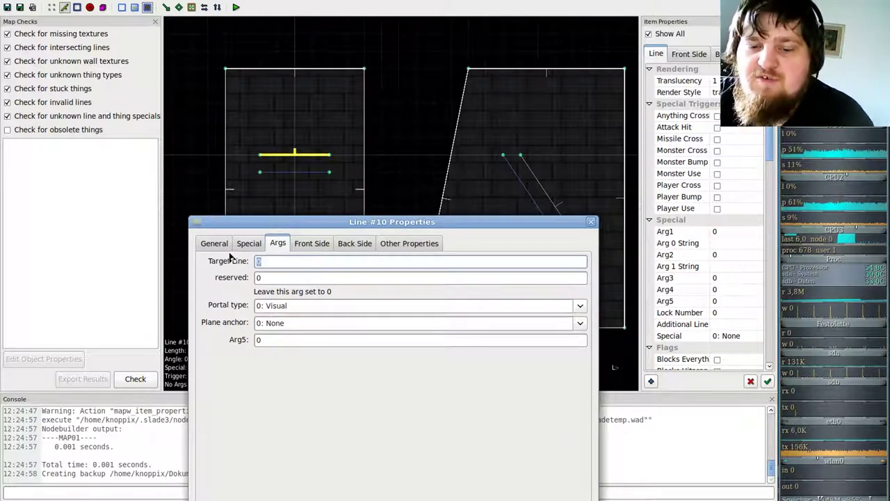
left_click(220, 245)
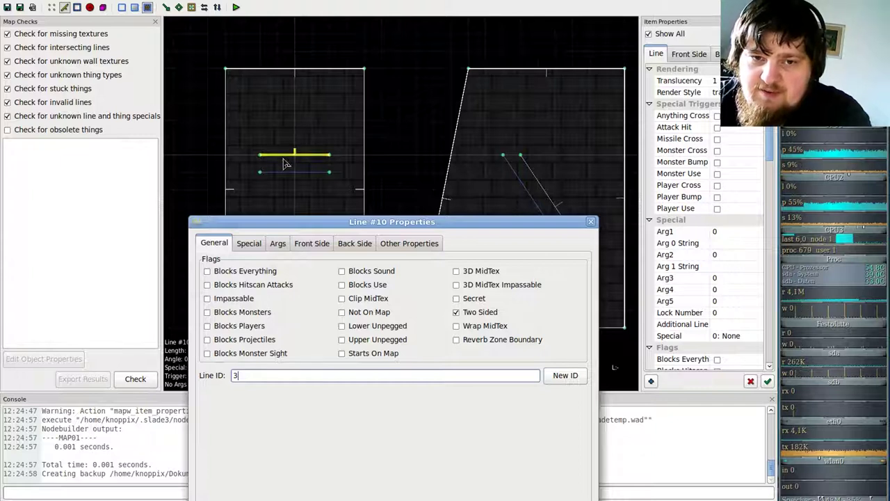
left_click(278, 245)
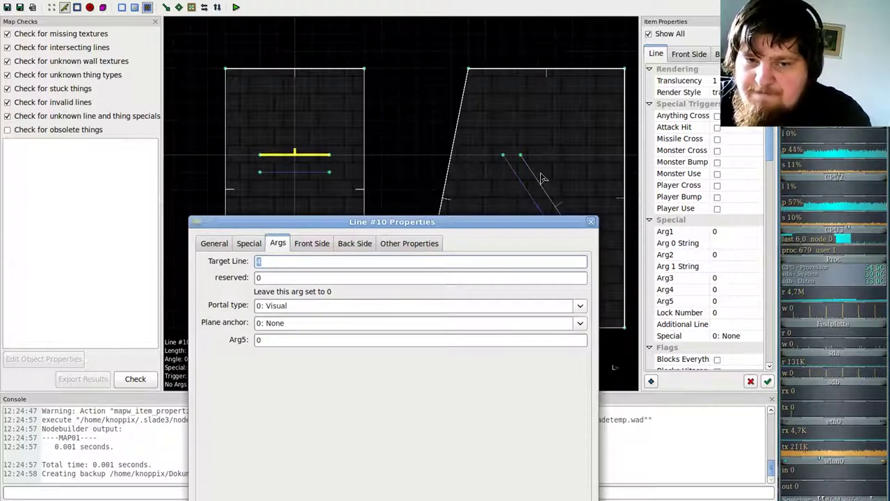
Set the upper horizontal line's portal type to 1: Teleporter and plane anchor to 1: Floors, and apply the properties
left_click(580, 305)
left_click(550, 336)
left_click_drag(439, 221, 442, 128)
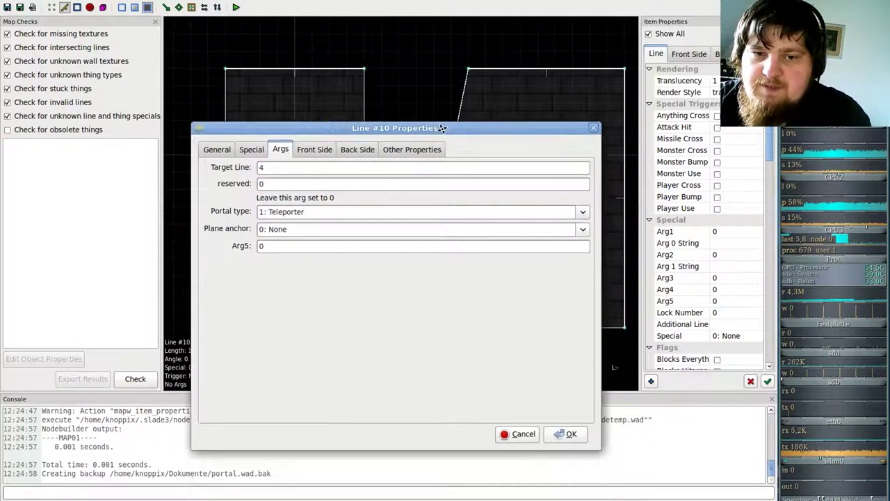
left_click(583, 229)
left_click(497, 258)
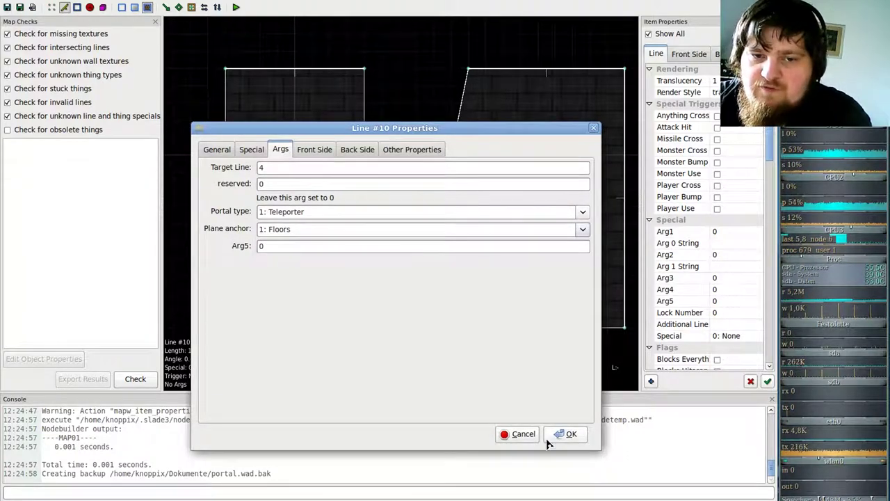
left_click(567, 434)
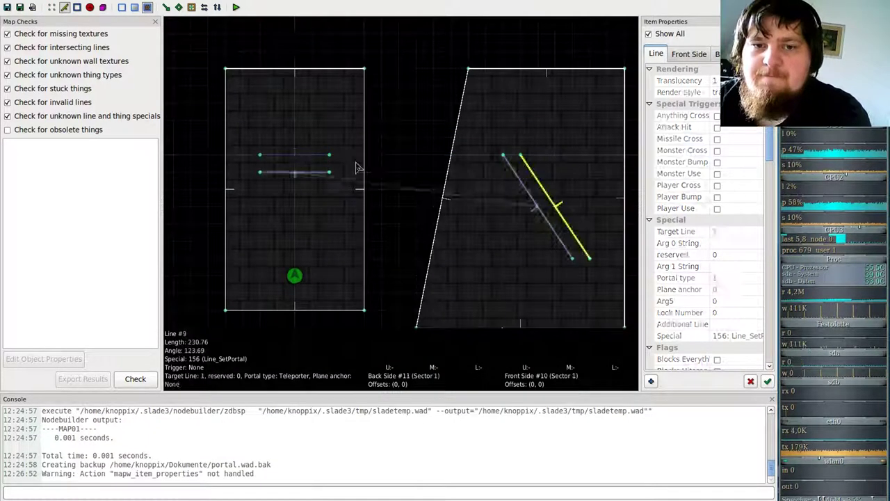
Open the properties of the original diagonal portal line and reselect the special 156: Line_SetPortal
right_click(536, 205)
left_click(560, 334)
left_click(246, 109)
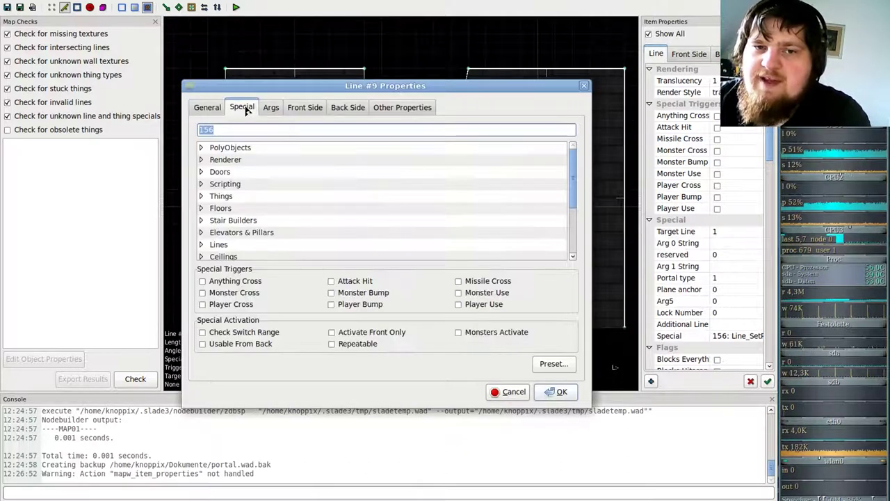
left_click(270, 108)
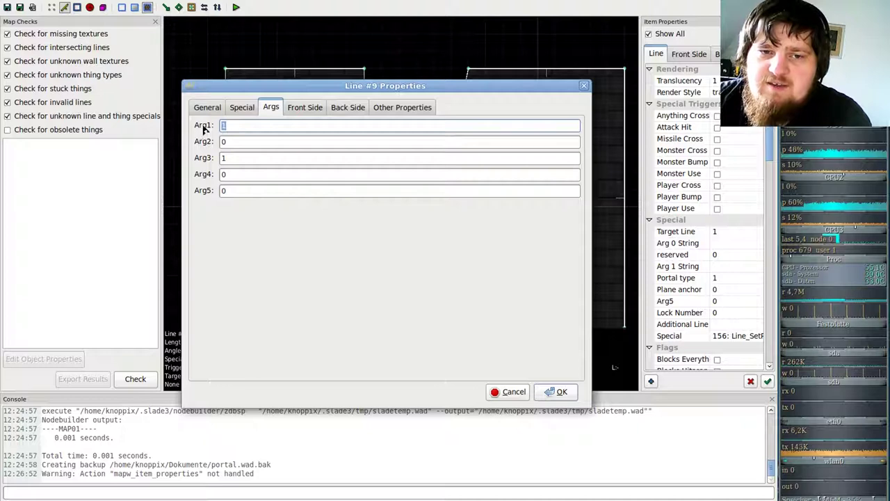
left_click(245, 108)
scroll(205, 234, "down", 2)
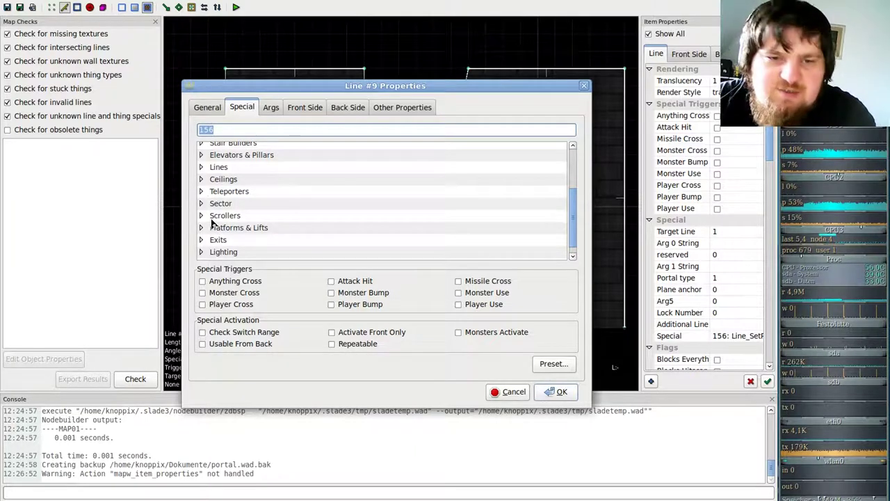
left_click(201, 191)
scroll(209, 208, "down", 1)
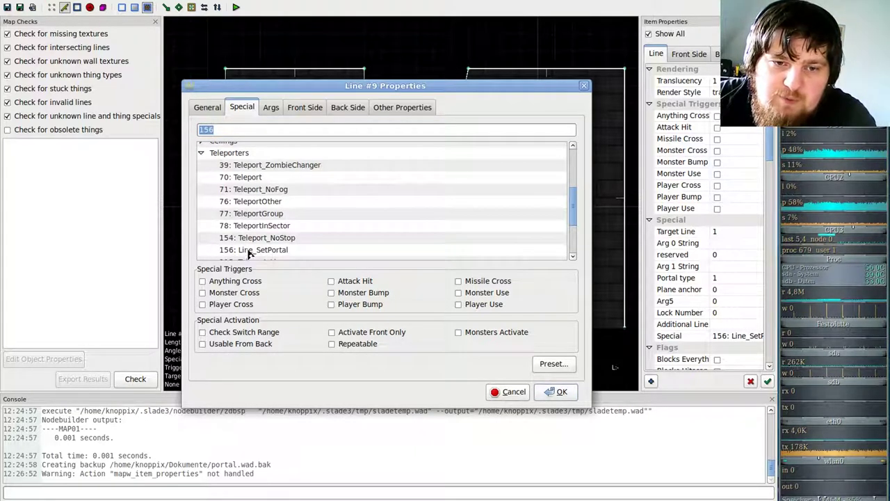
left_click(243, 250)
Set the original diagonal portal line's plane anchor to Floors and apply the properties
left_click(271, 109)
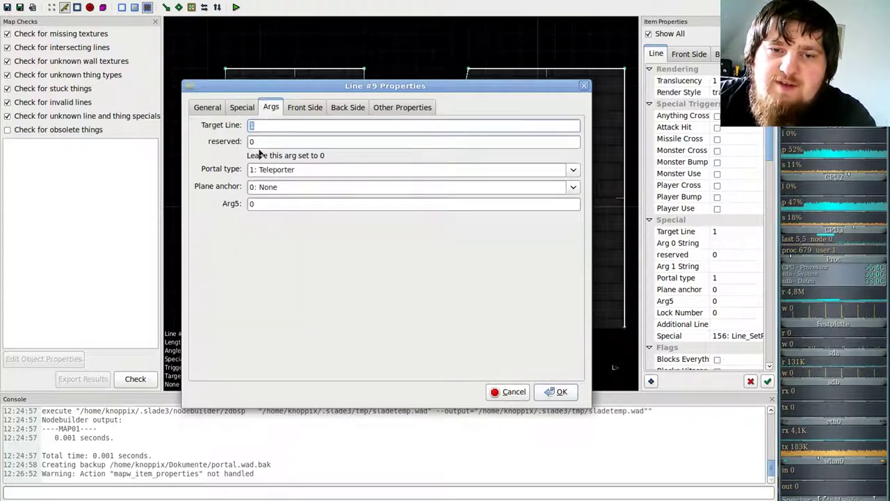
left_click(392, 188)
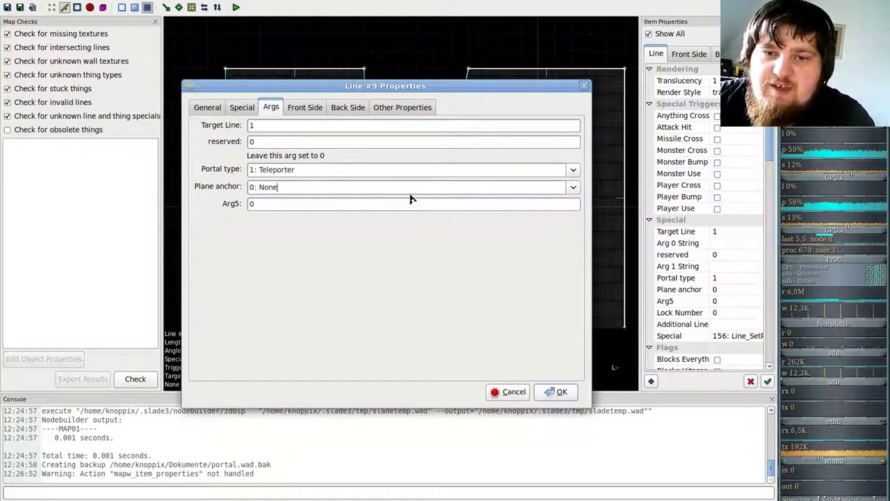
left_click(573, 188)
left_click(522, 215)
left_click(562, 392)
left_click(330, 157)
left_click(429, 162)
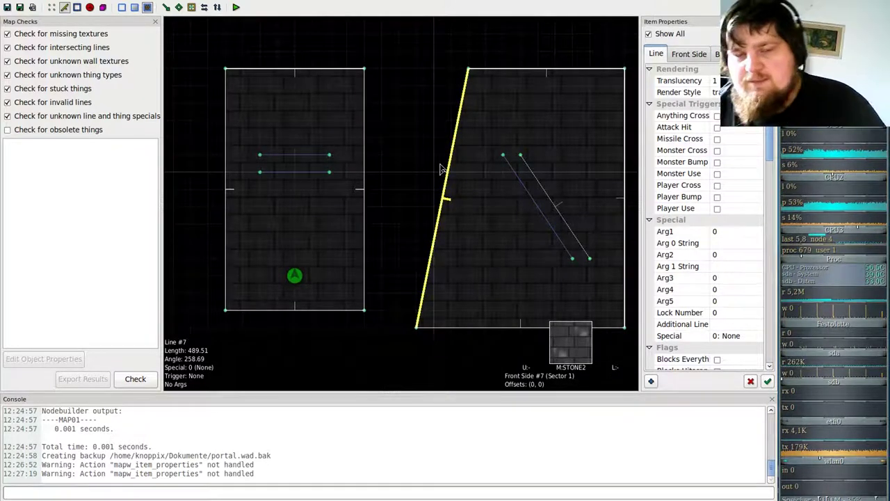
Open the properties of the new diagonal line in the slanted sector and set its line ID to 4
right_click(547, 187)
left_click(604, 325)
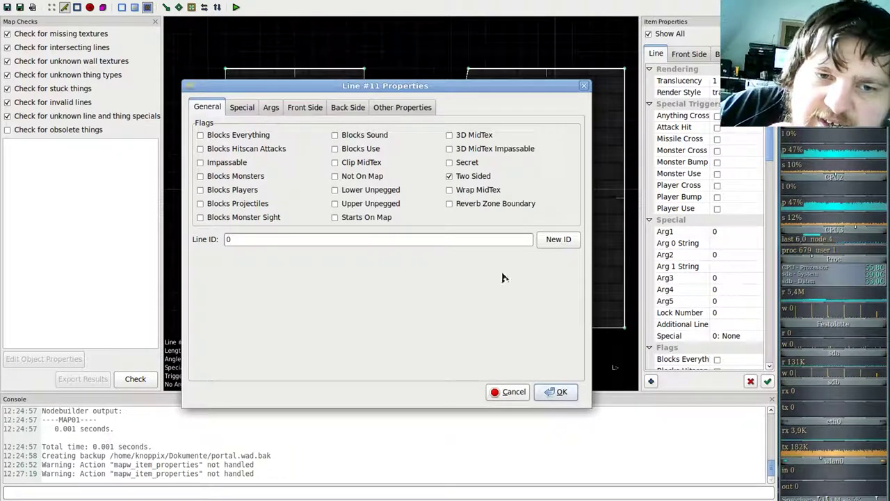
left_click(241, 108)
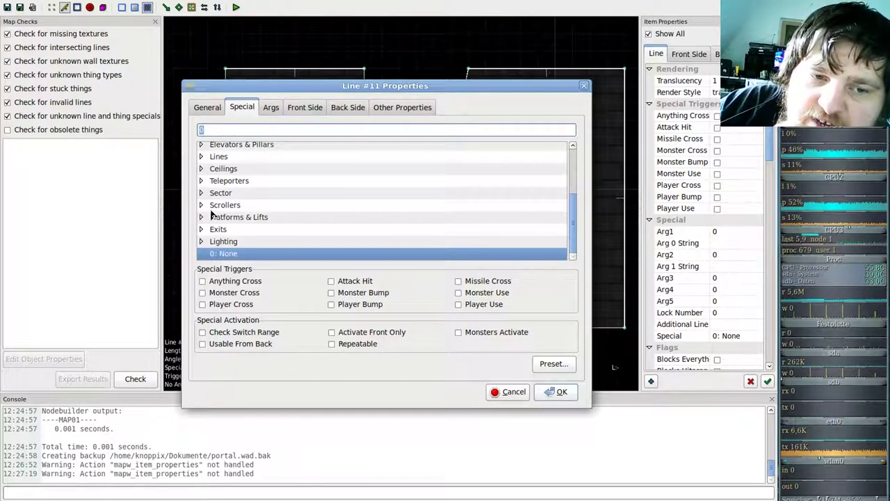
left_click(207, 109)
type("4")
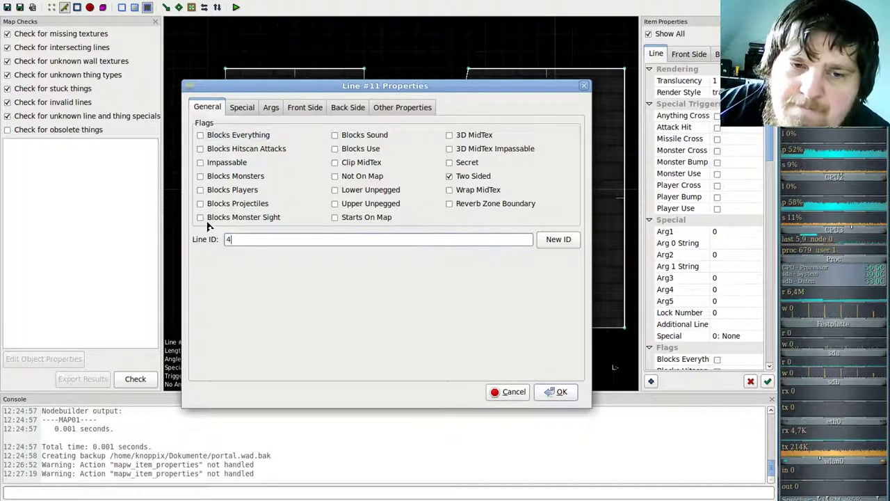
left_click_drag(276, 86, 183, 75)
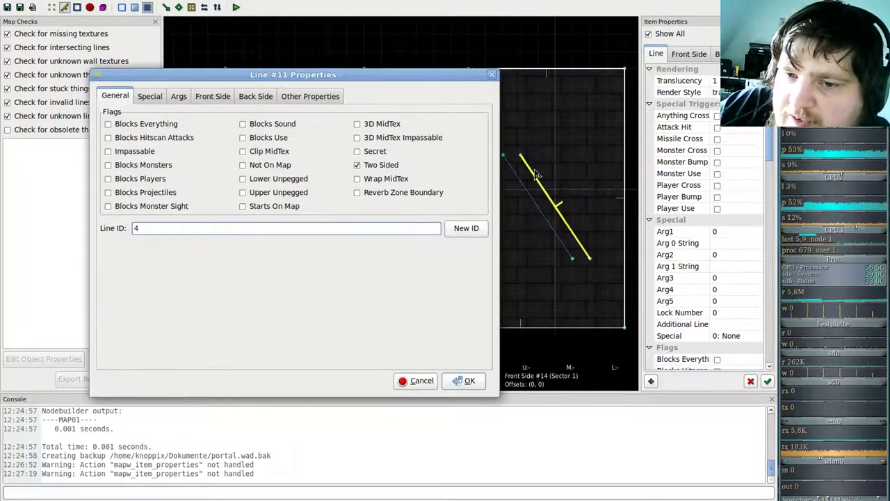
Assign the special 156: Line_SetPortal to the new diagonal line
left_click(152, 96)
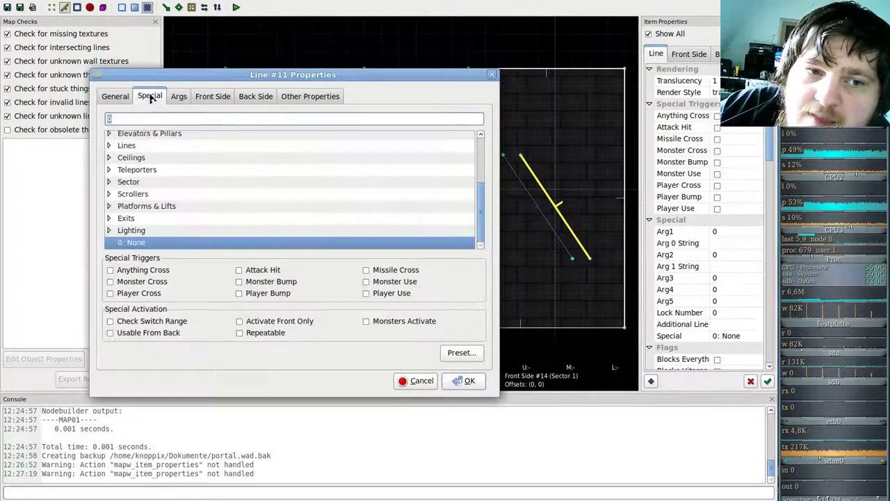
left_click(108, 170)
scroll(199, 210, "down", 3)
left_click(196, 210)
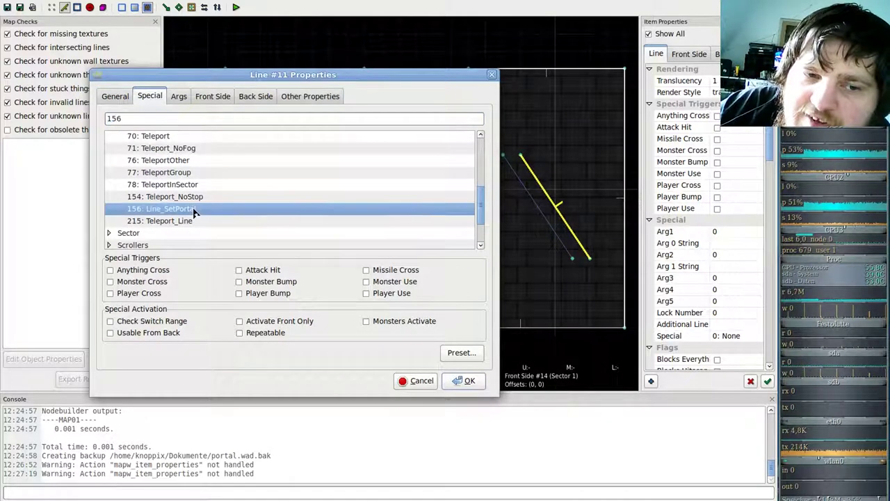
Set the new diagonal line's target line to 3, portal type to 1: Teleporter and plane anchor to 1: Floors, and apply the properties
left_click(178, 97)
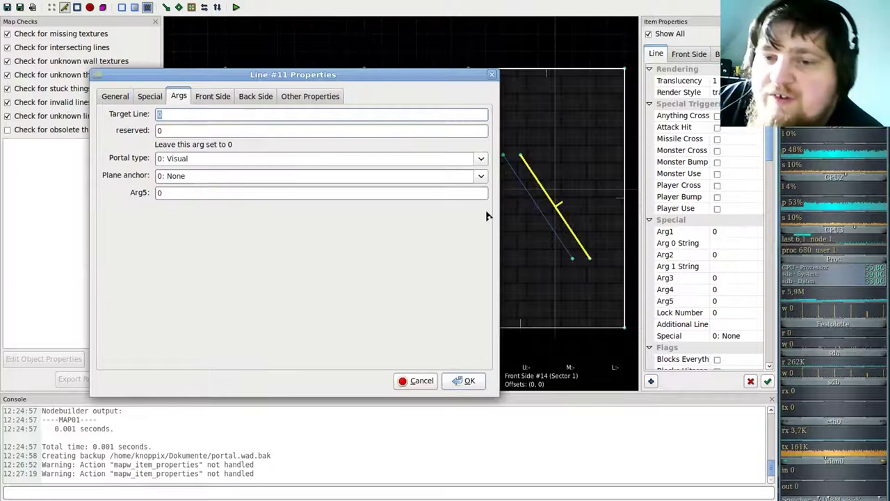
left_click_drag(445, 77, 452, 194)
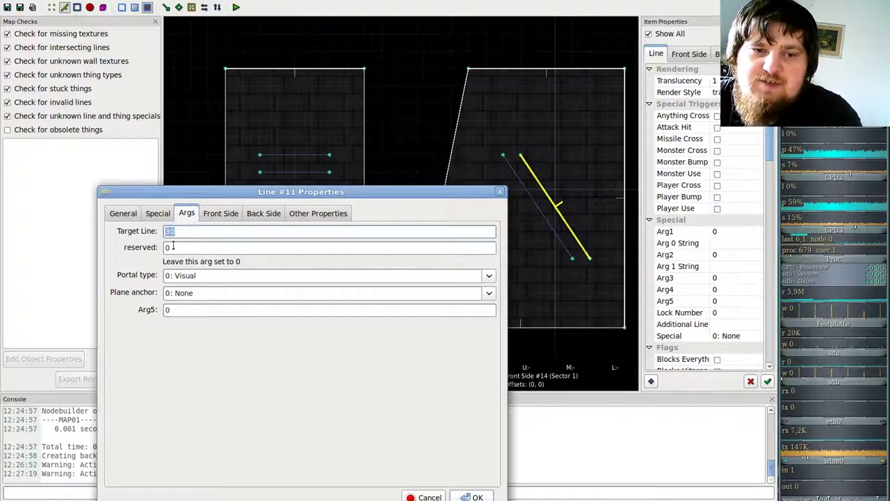
left_click(490, 276)
left_click(477, 305)
left_click(490, 292)
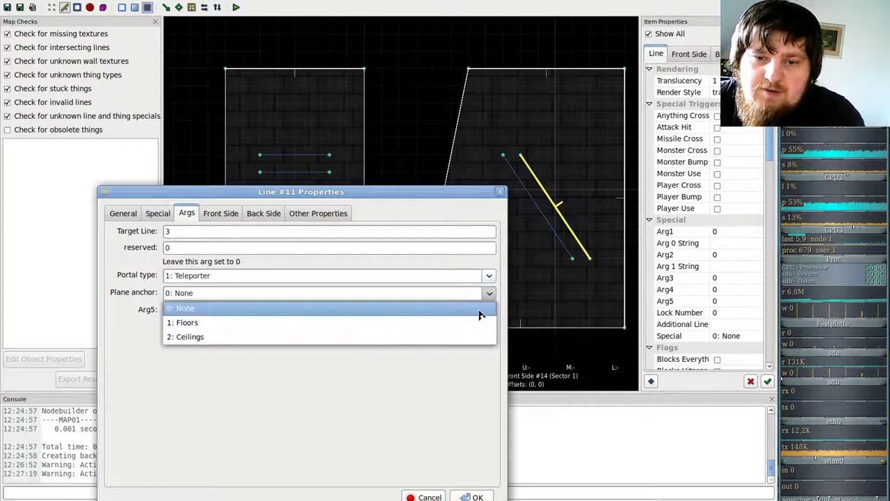
left_click(471, 321)
left_click_drag(419, 191, 439, 79)
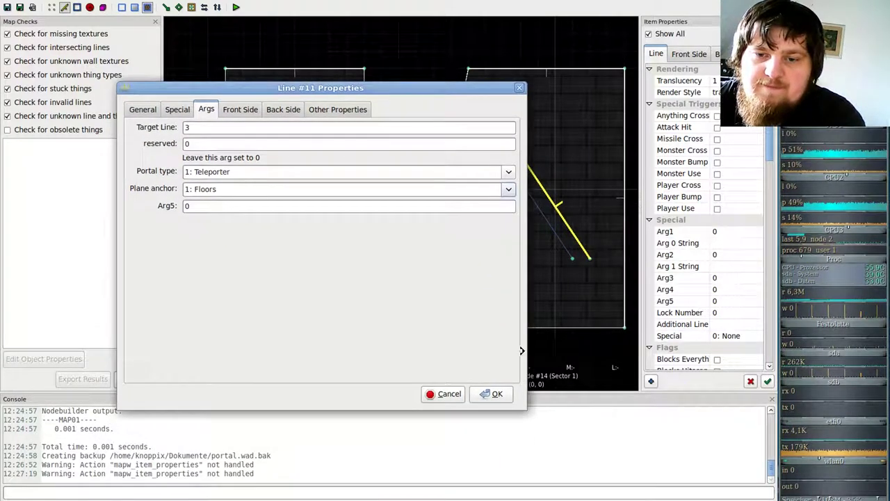
left_click(496, 394)
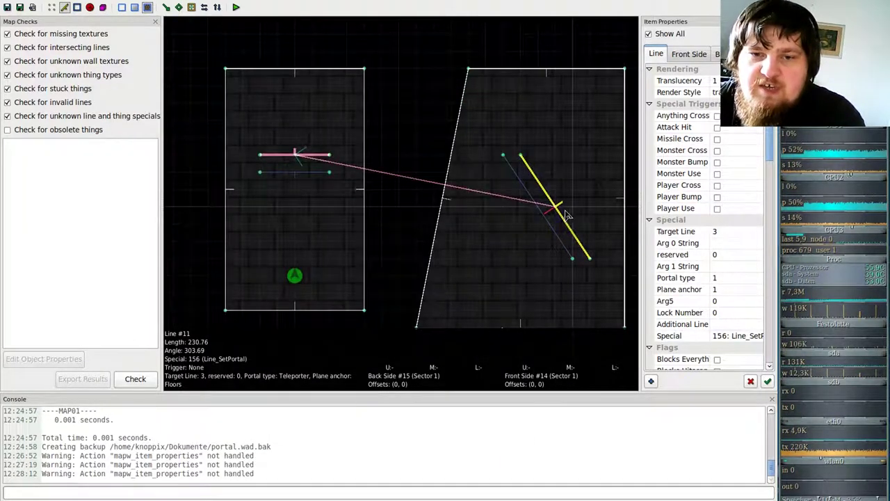
Save the map and switch to the terminal running GZDoom
left_click(382, 179)
left_click(331, 155)
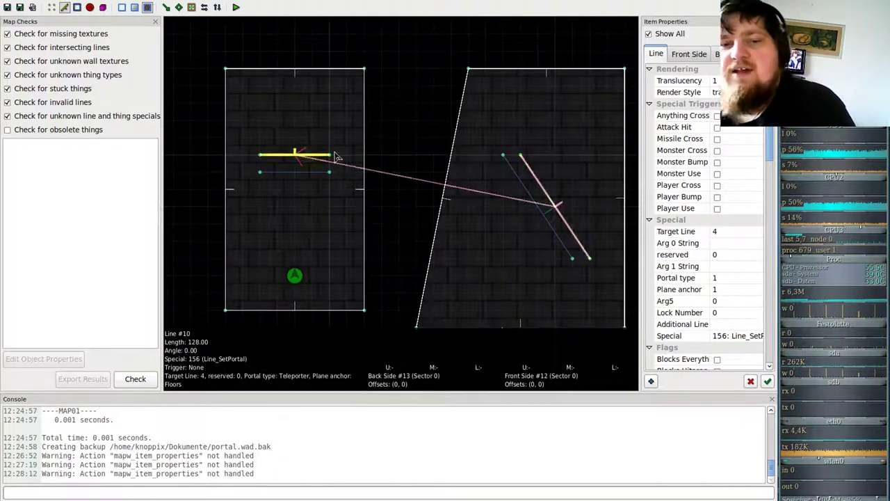
key("ctrl+s")
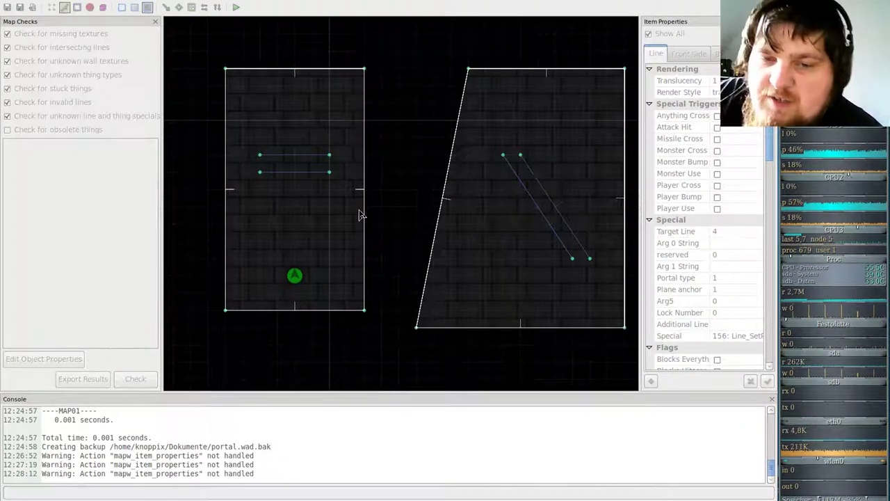
key("alt+Tab")
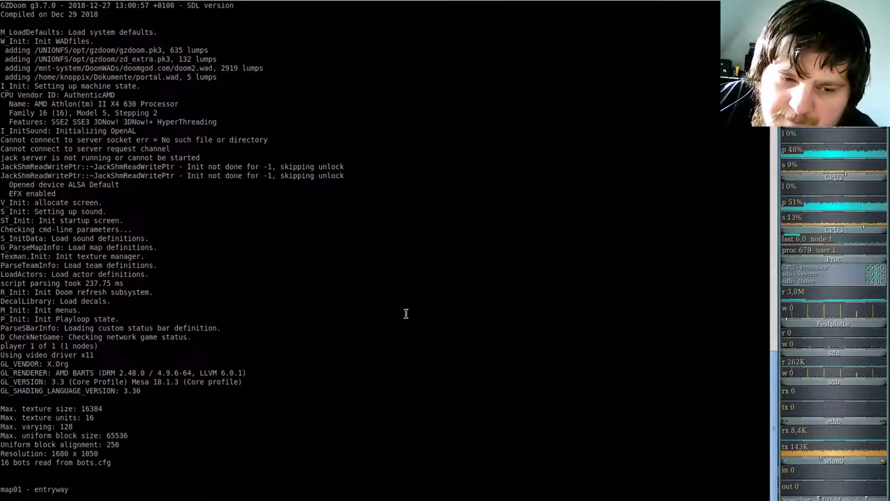
Rerun the previous gzdoom command that loads doom2.wad with ~/Dokumente/portal.wad and start a new game
key("Up")
key("Return")
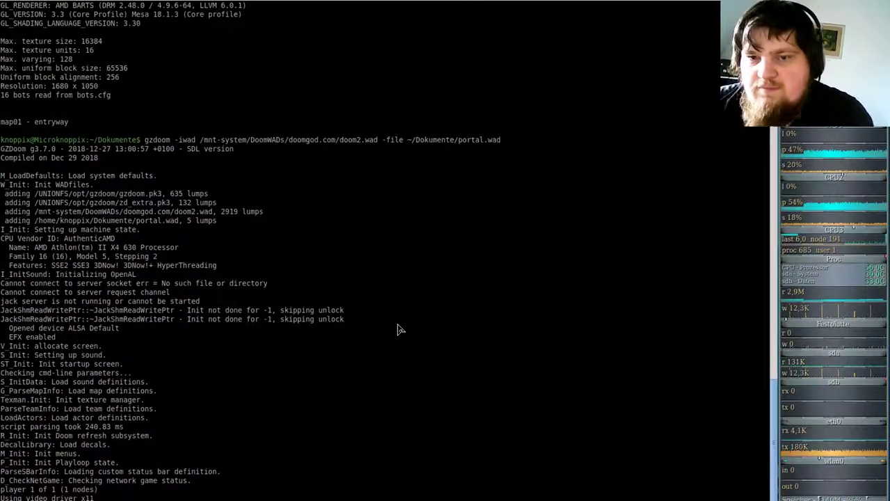
key("Return")
key("Return")
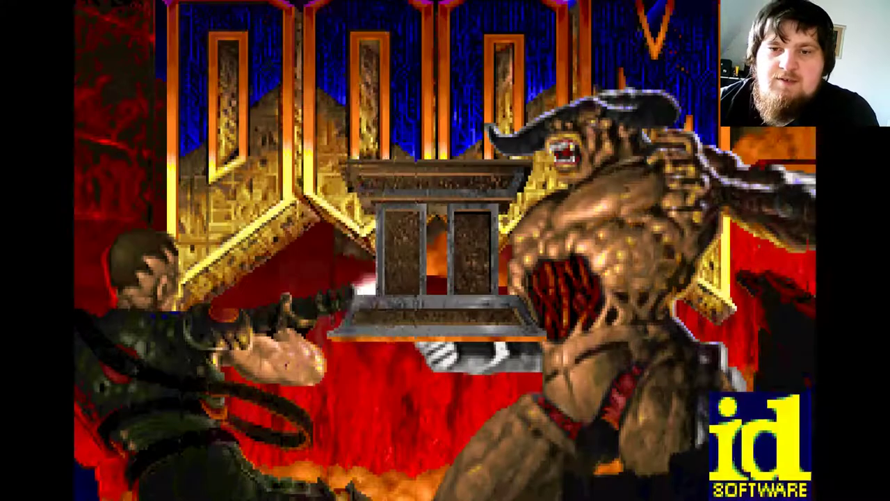
Walk through the linked sectors in first-person view to test crossing the portal lines
key("w")
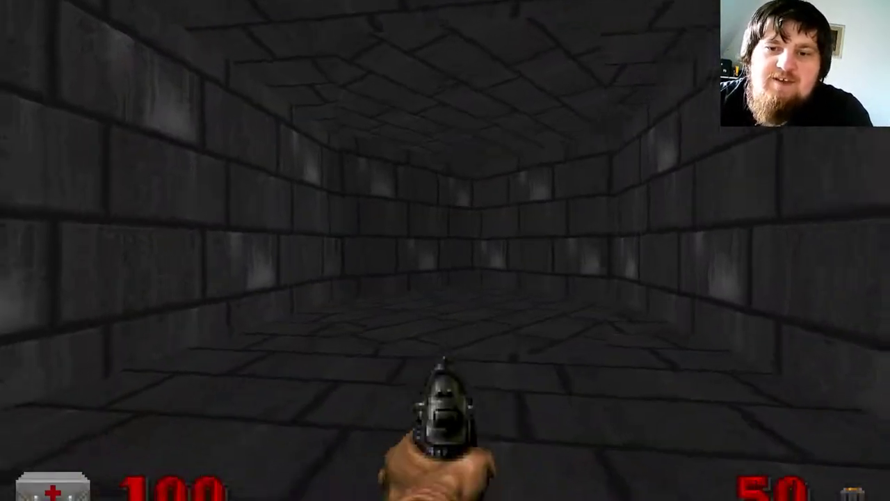
key("w")
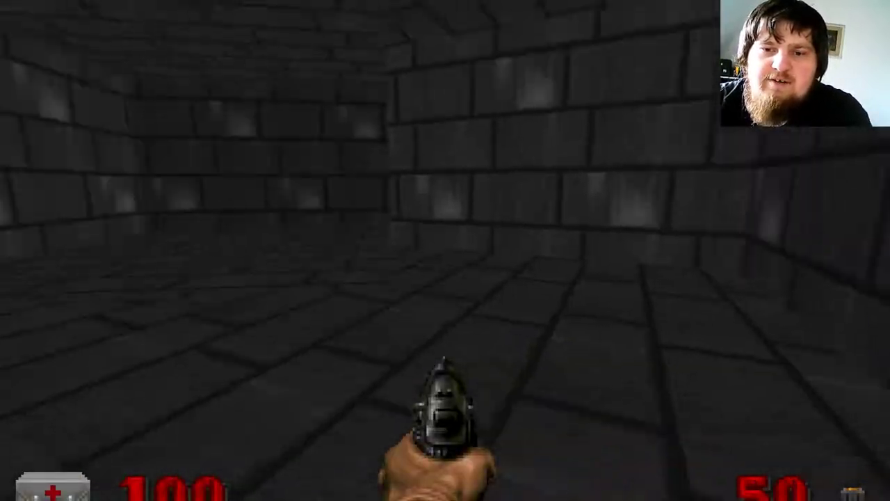
key("w")
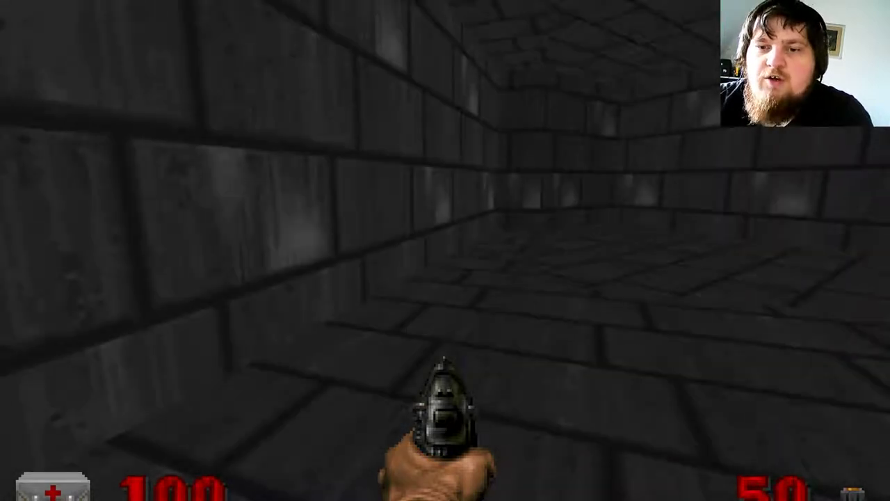
key("w")
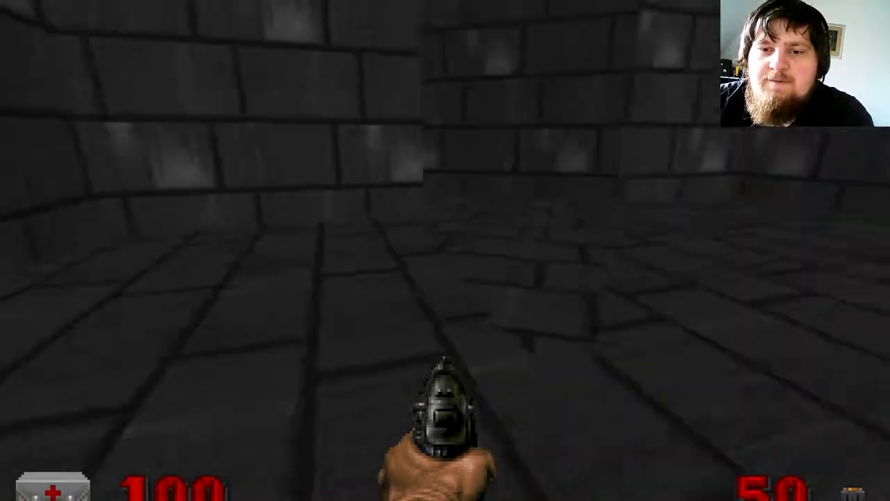
key("w")
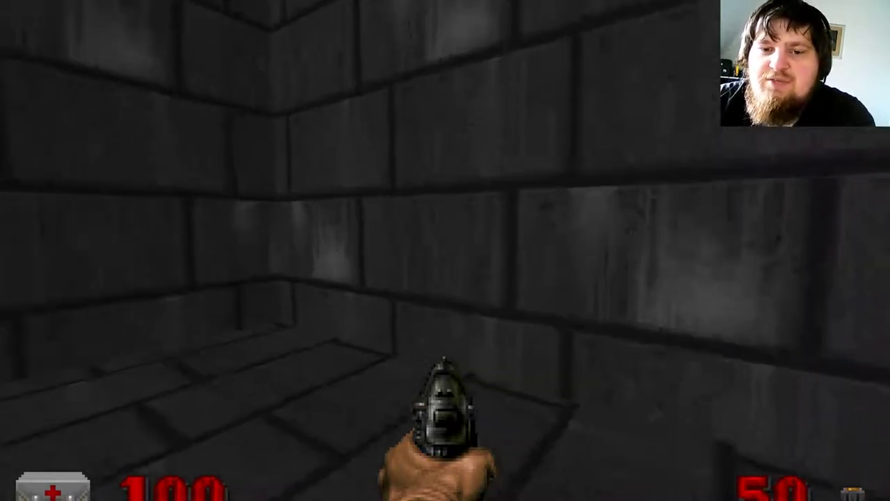
key("s")
Show the automap, walk between the two sectors to track the player's position across the portals, and return to the first-person view
key("Tab")
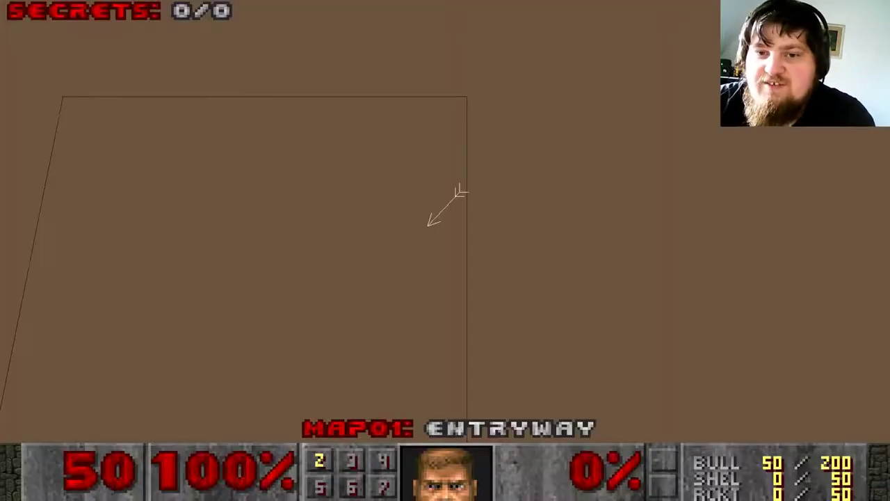
key("w")
key("s")
key("Right")
key("w")
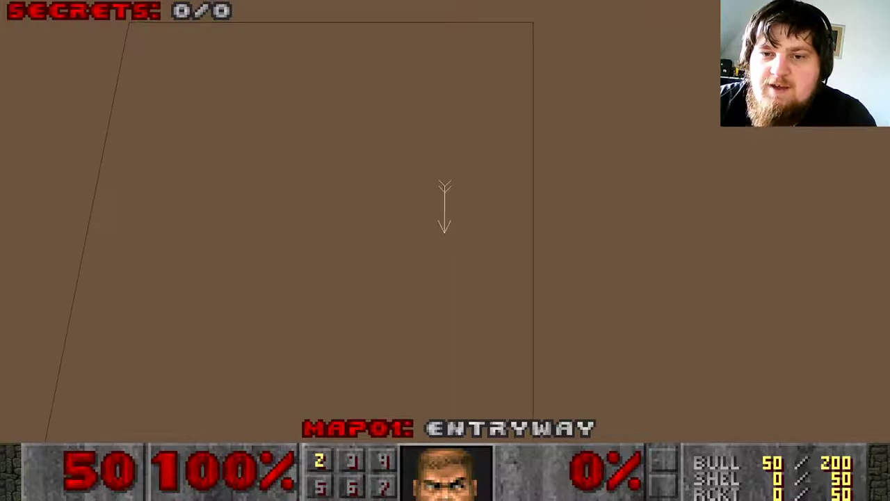
key("Right")
key("w")
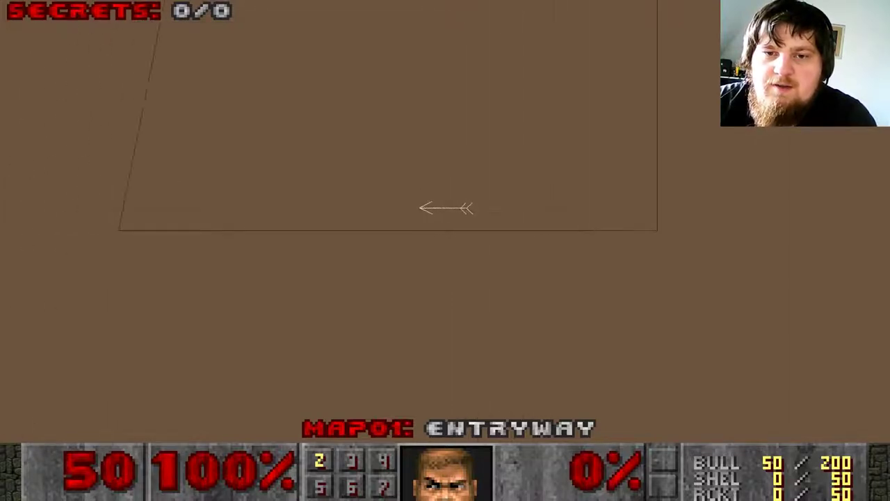
key("Right")
key("w")
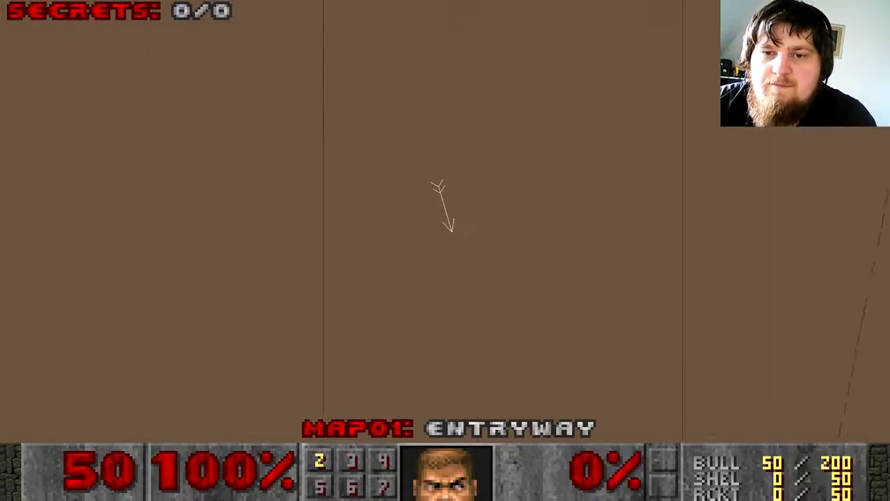
key("Right")
key("Right")
key("w")
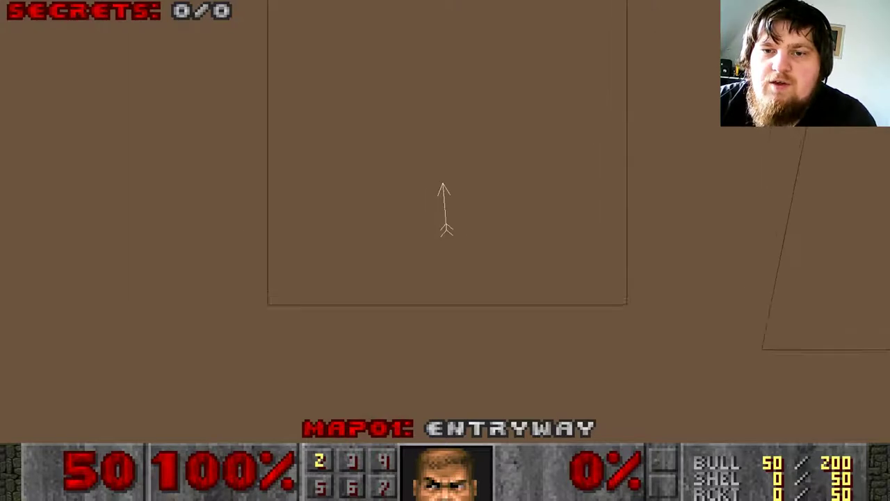
key("Left")
key("Tab")
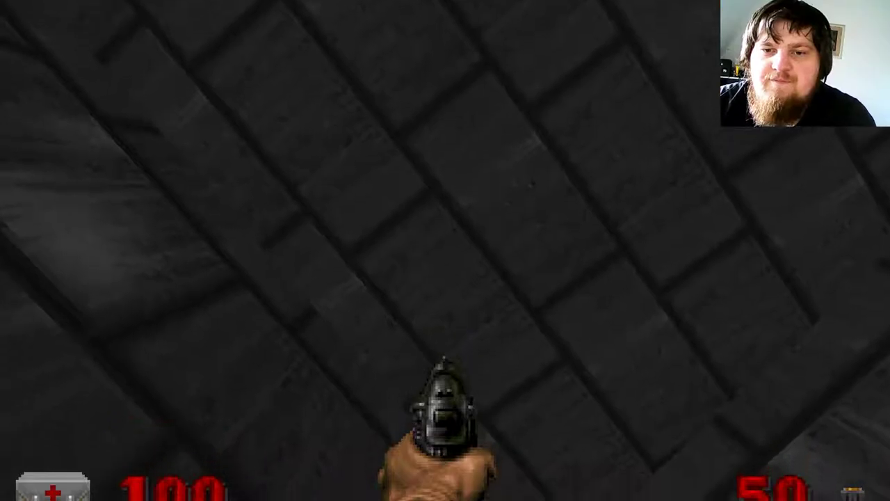
Turn to look around the linked rooms and quit GZDoom back to the terminal, confirming the exit
key("Left")
key("Left")
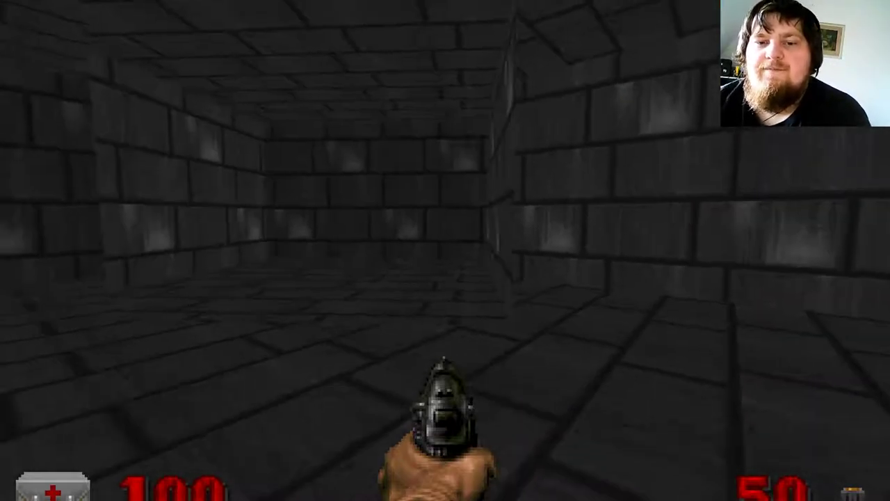
key("Escape")
key("Up")
key("Return")
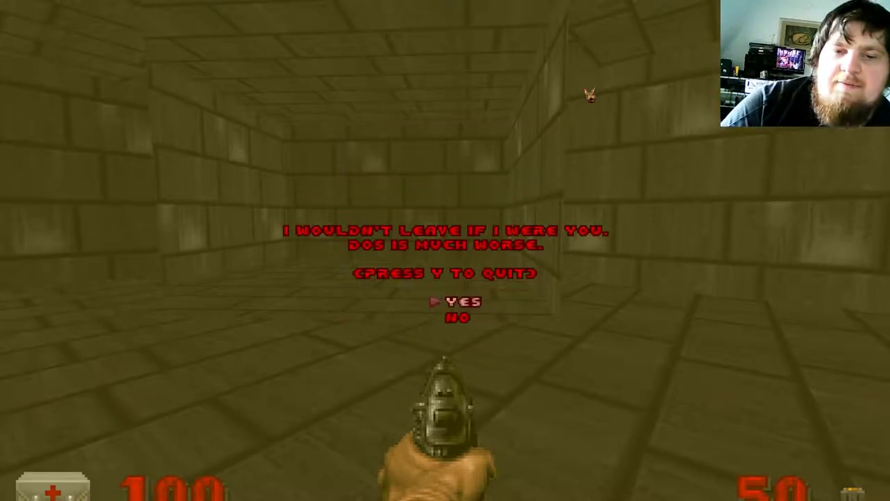
key("y")
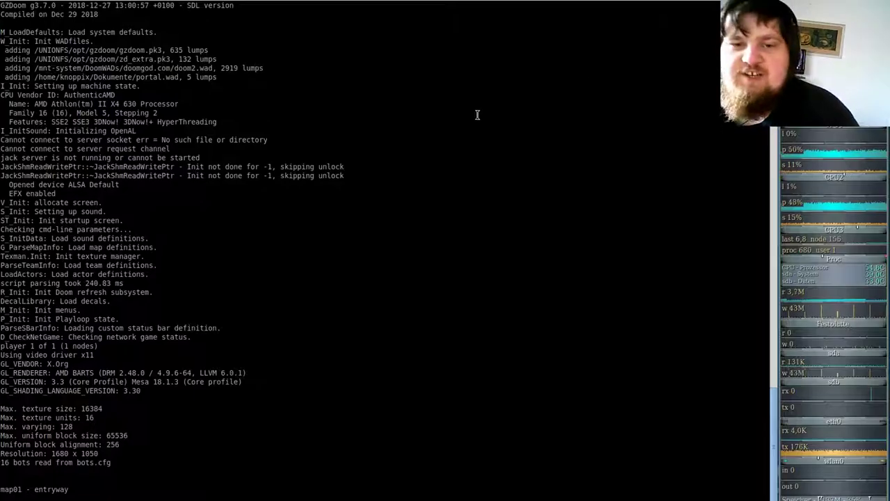